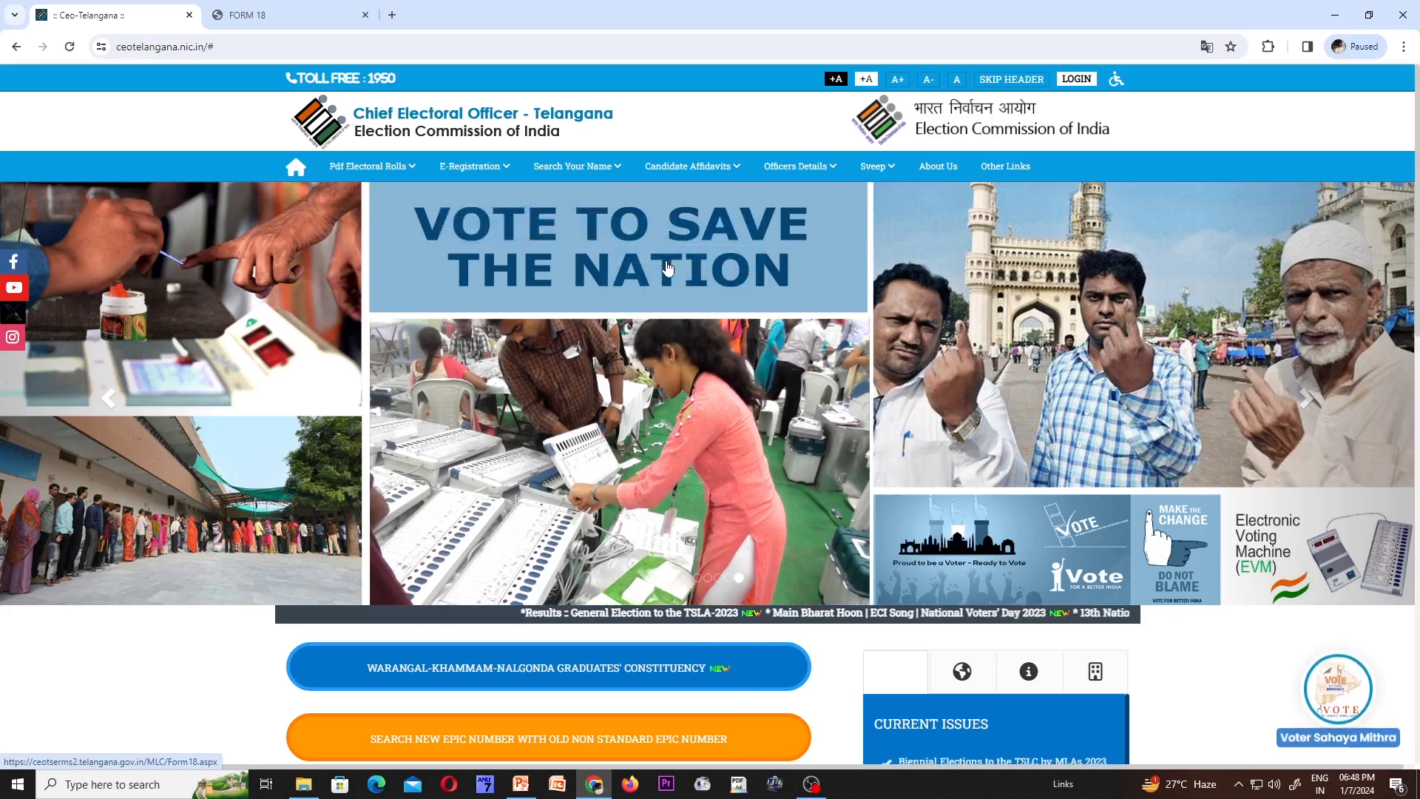
- Switch to the Form 18 page and scroll through its empty sections, then return to the top
left_click(287, 22)
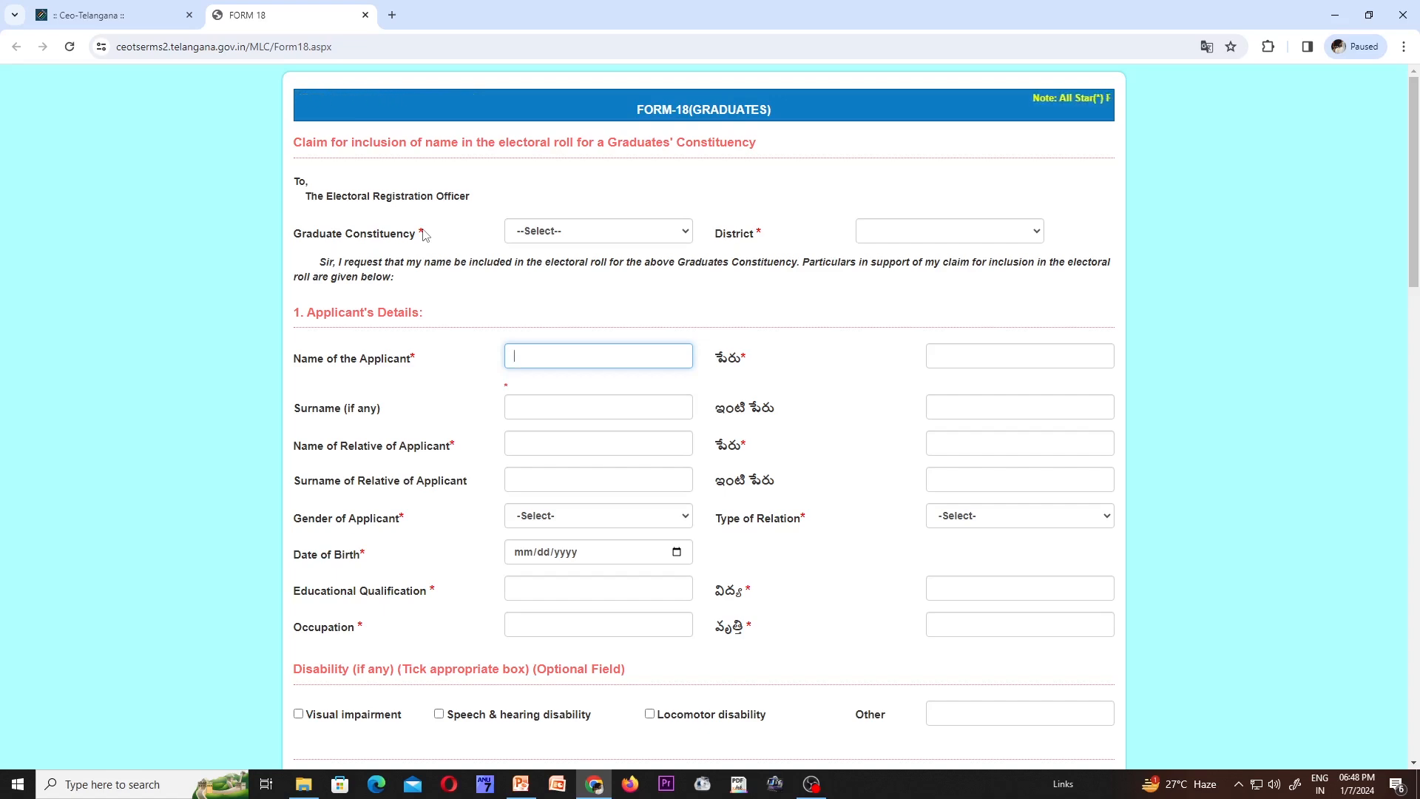
scroll(527, 379, "down", 14)
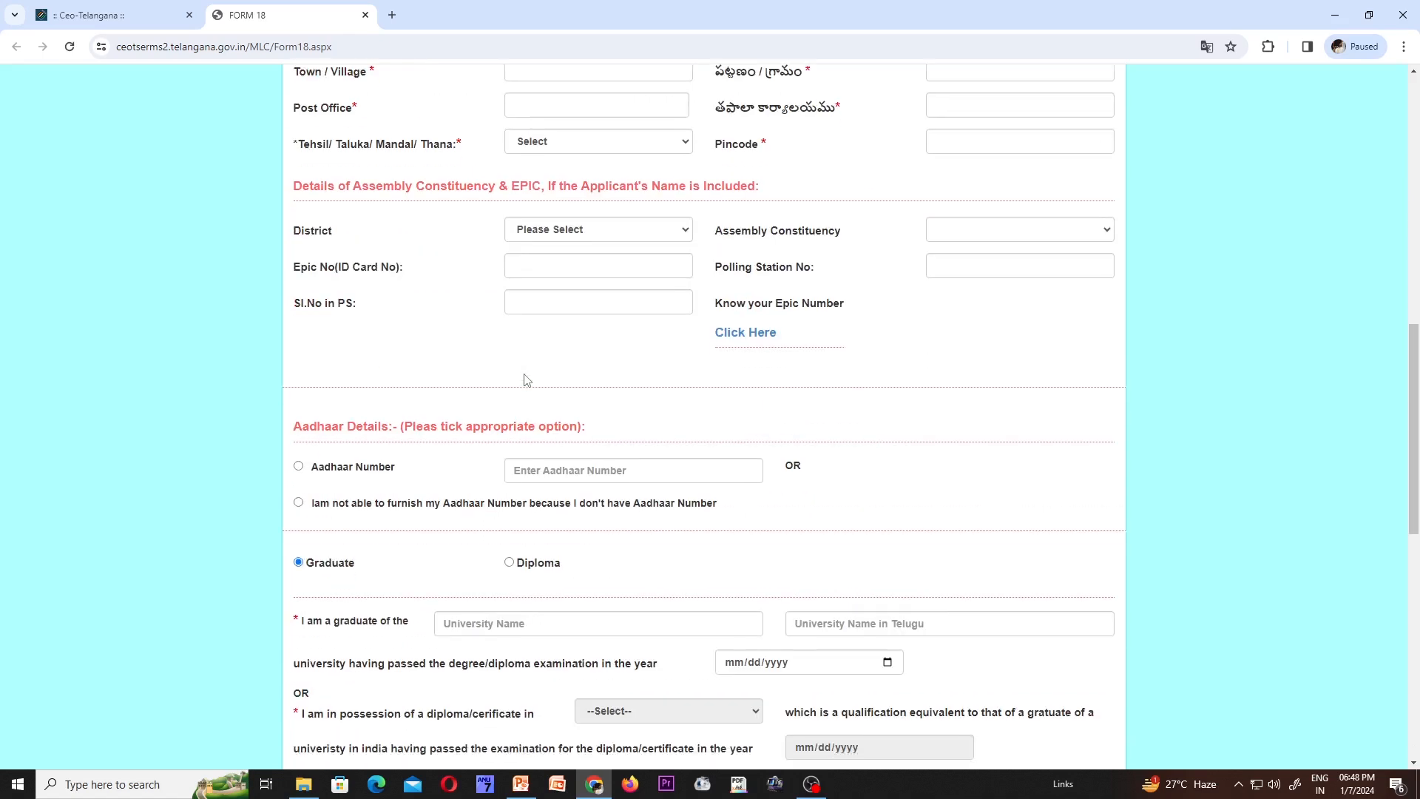
scroll(527, 379, "down", 4)
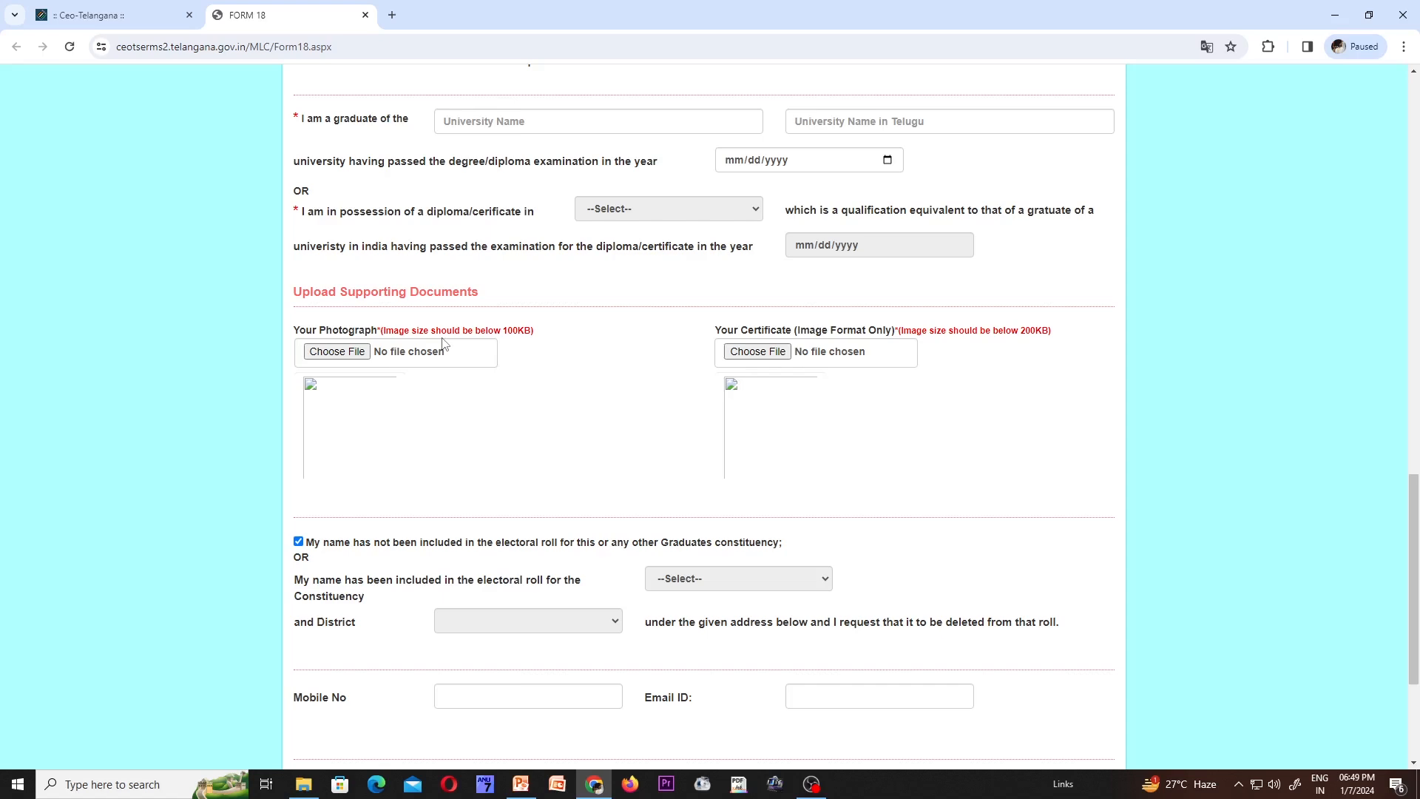
scroll(451, 325, "up", 20)
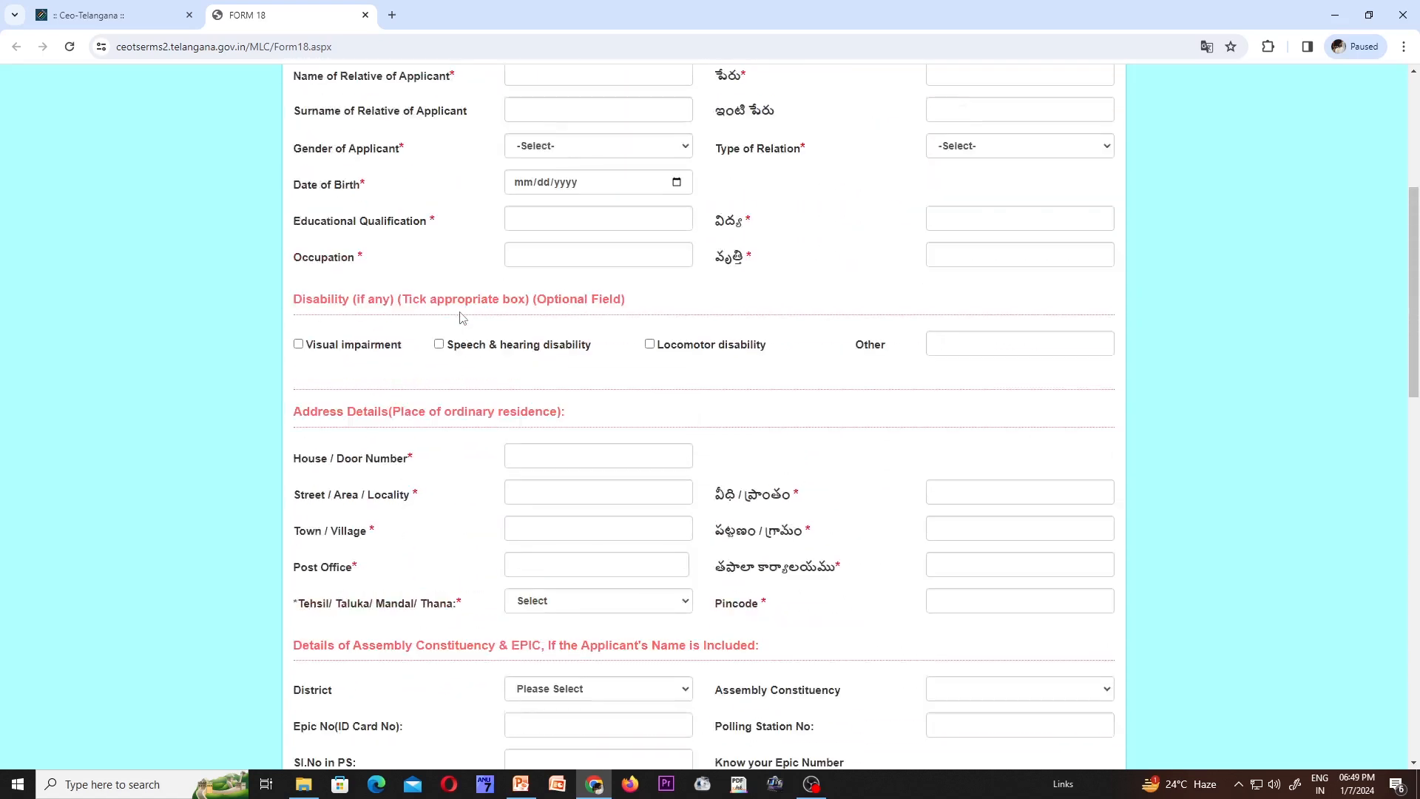
scroll(462, 316, "up", 1)
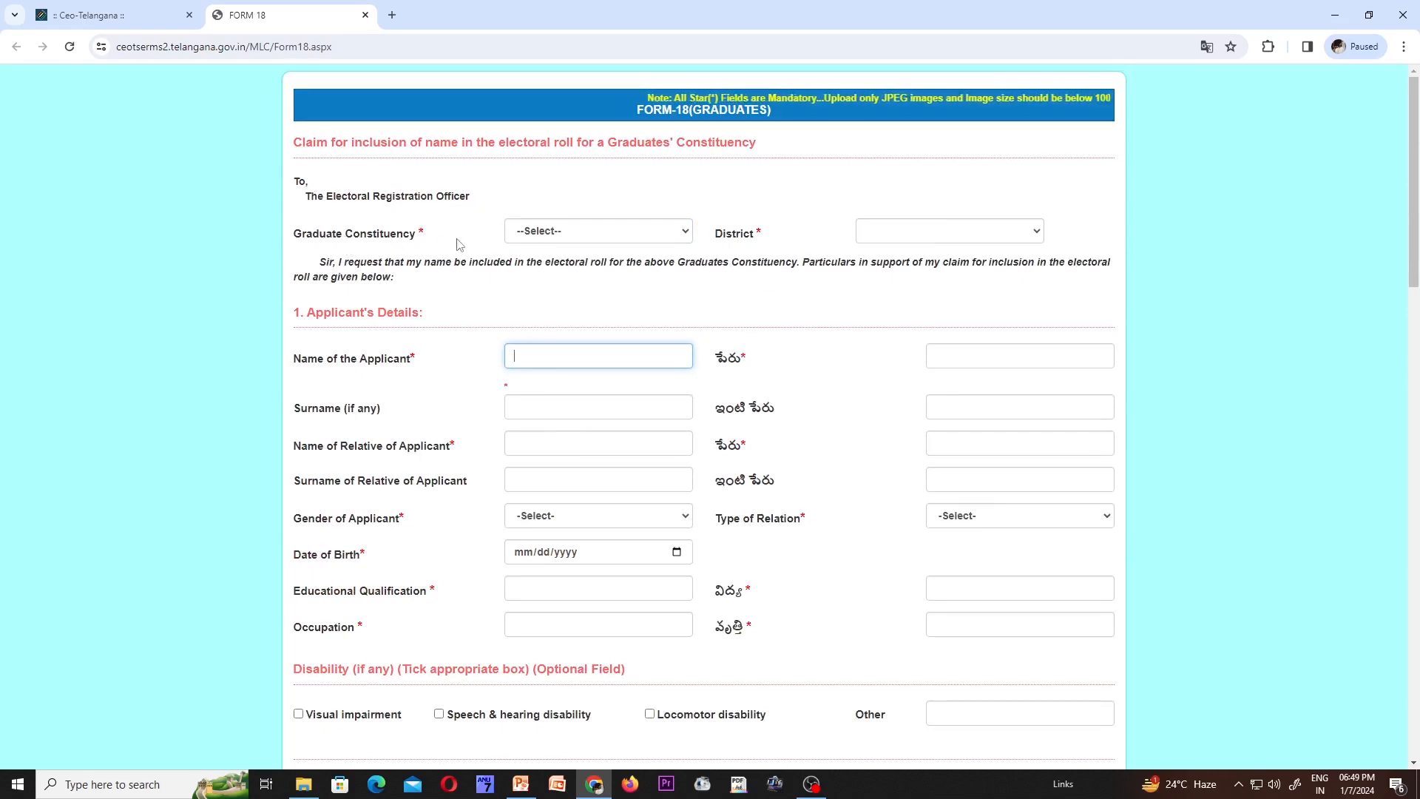
- Choose Warangal-Khammam-Nalgonda as graduate constituency and 30-Bhadradri as district
left_click(686, 234)
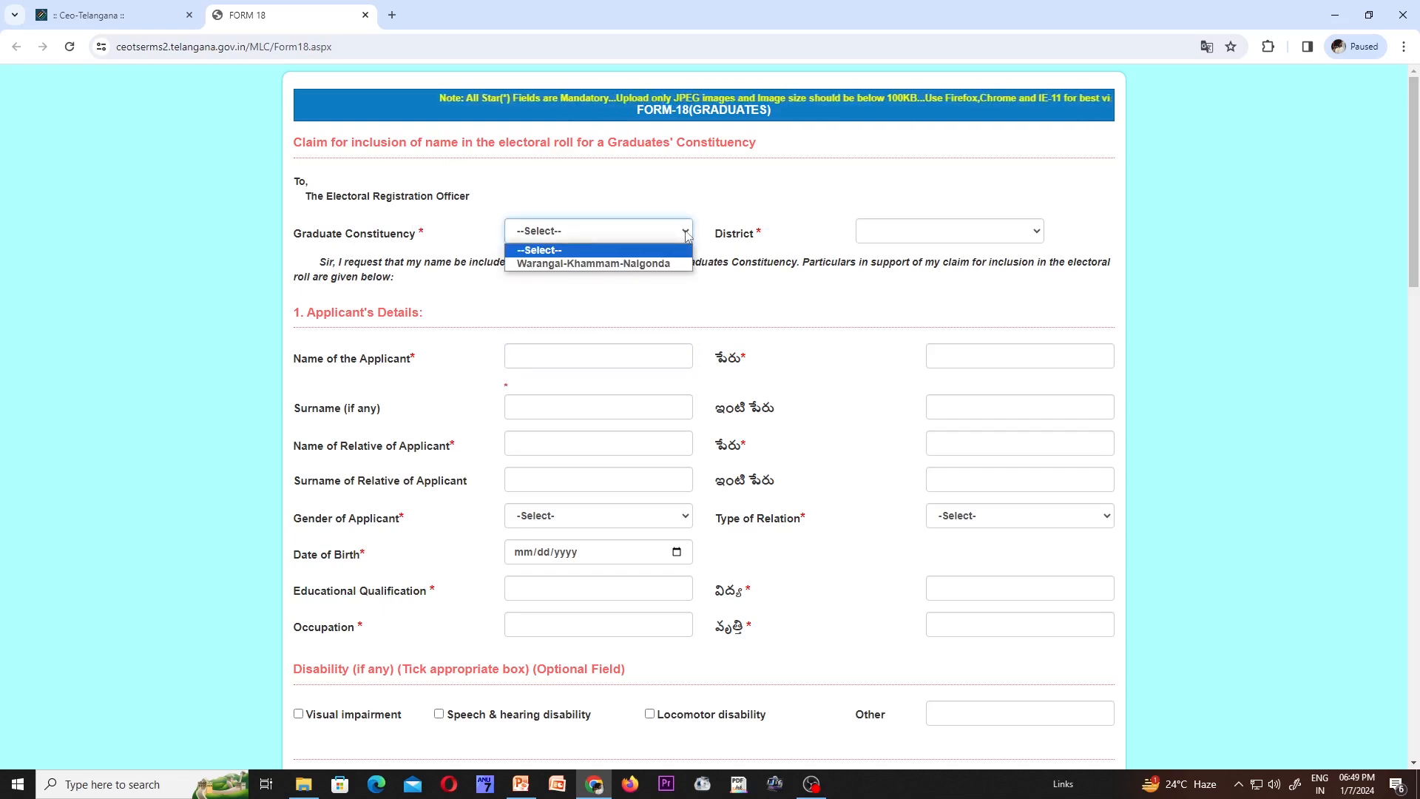
left_click(656, 264)
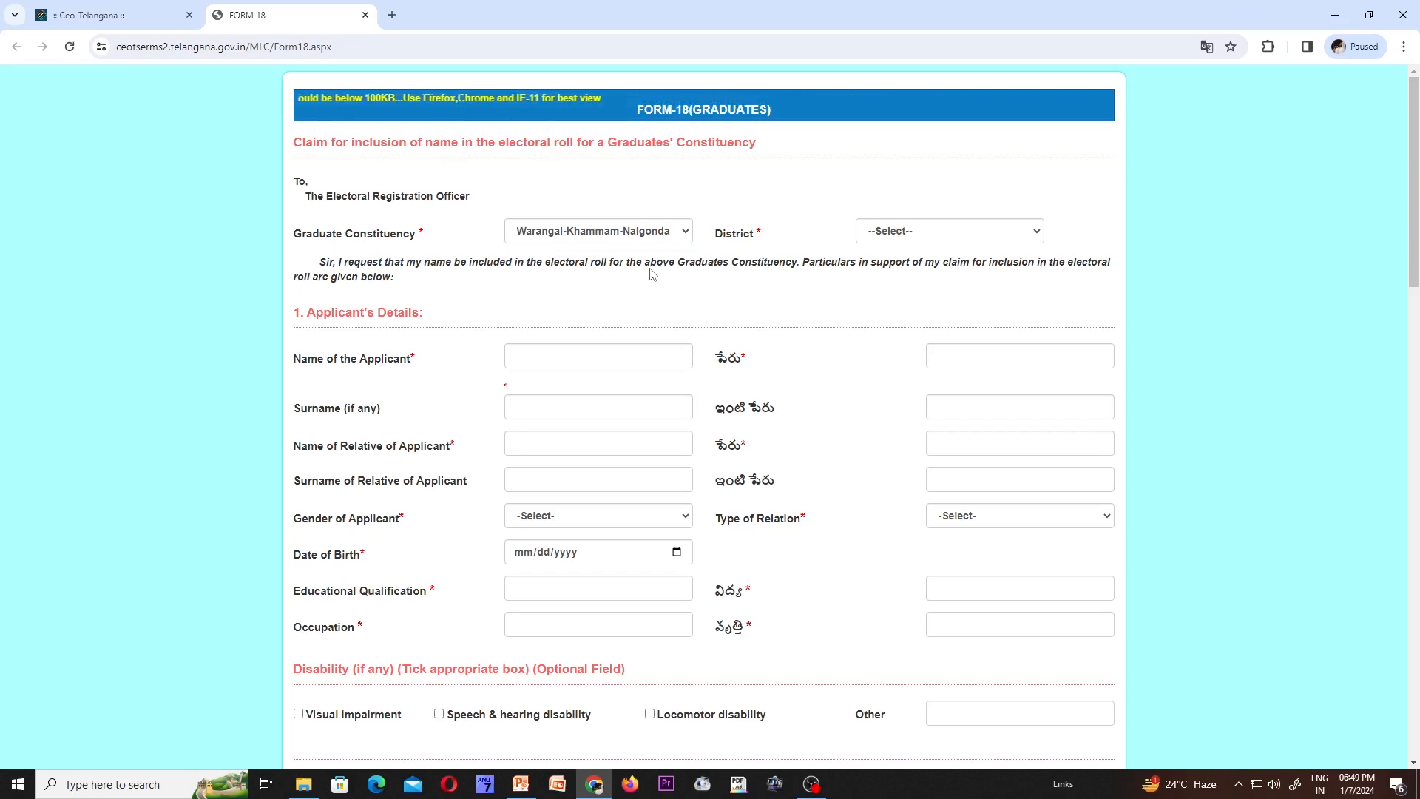
left_click(1029, 235)
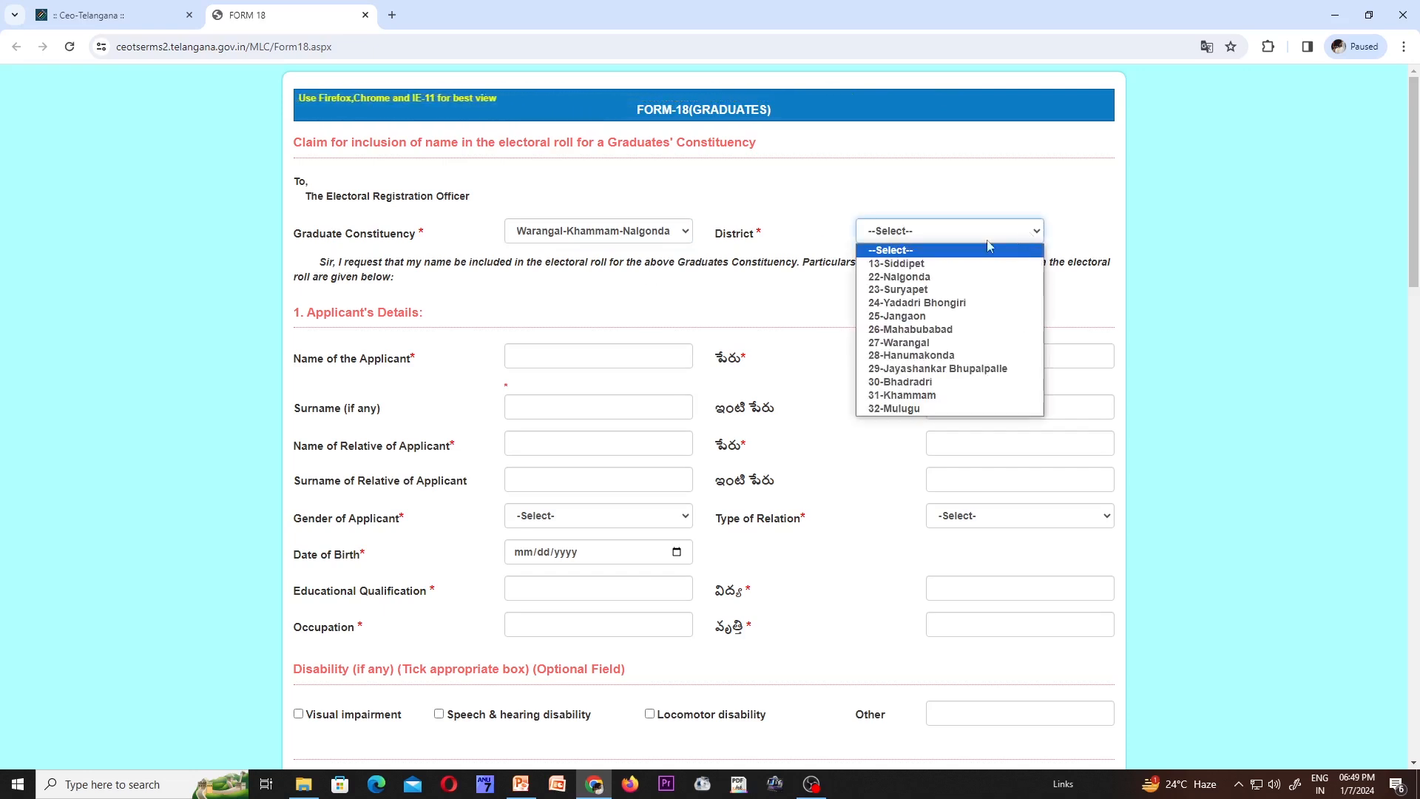
left_click(937, 383)
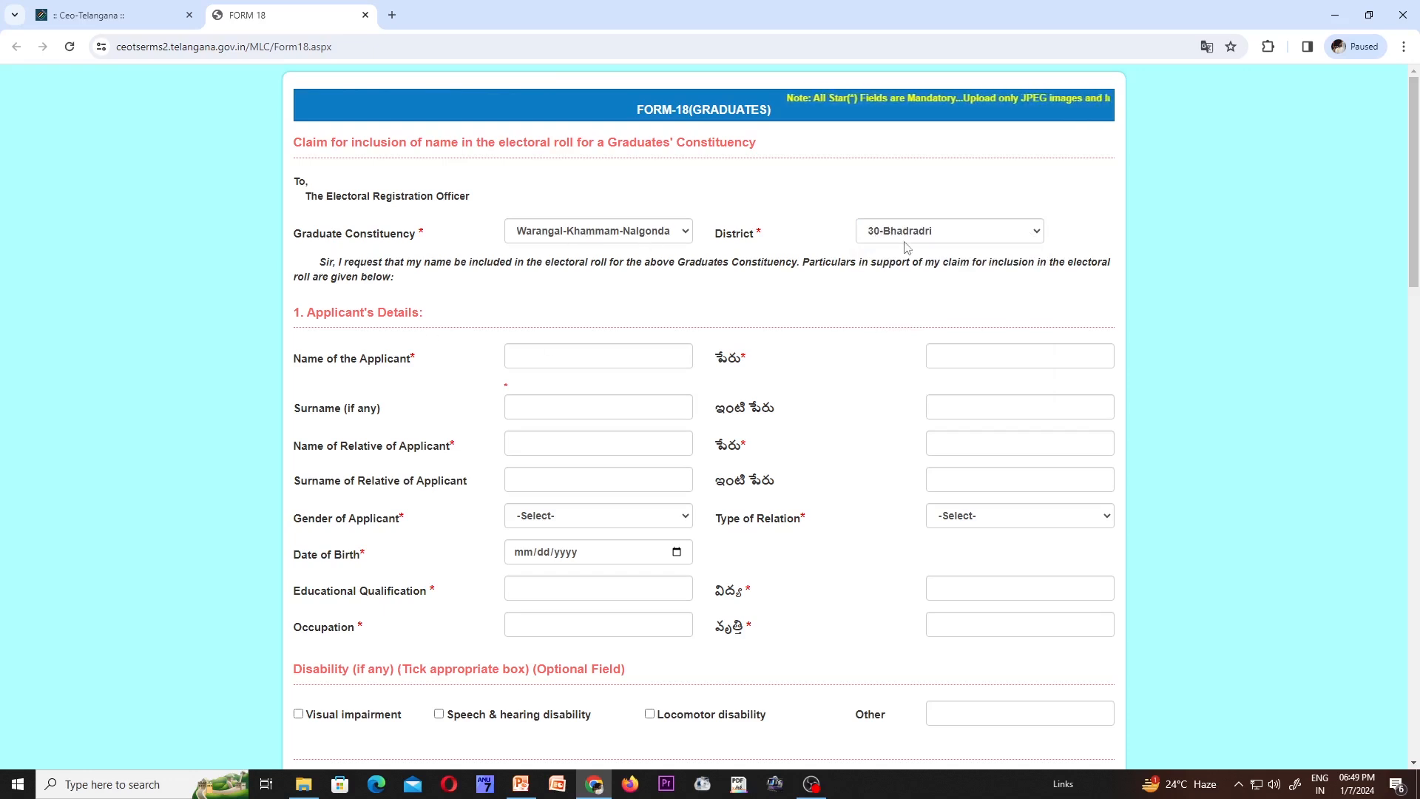
scroll(427, 309, "down", 1)
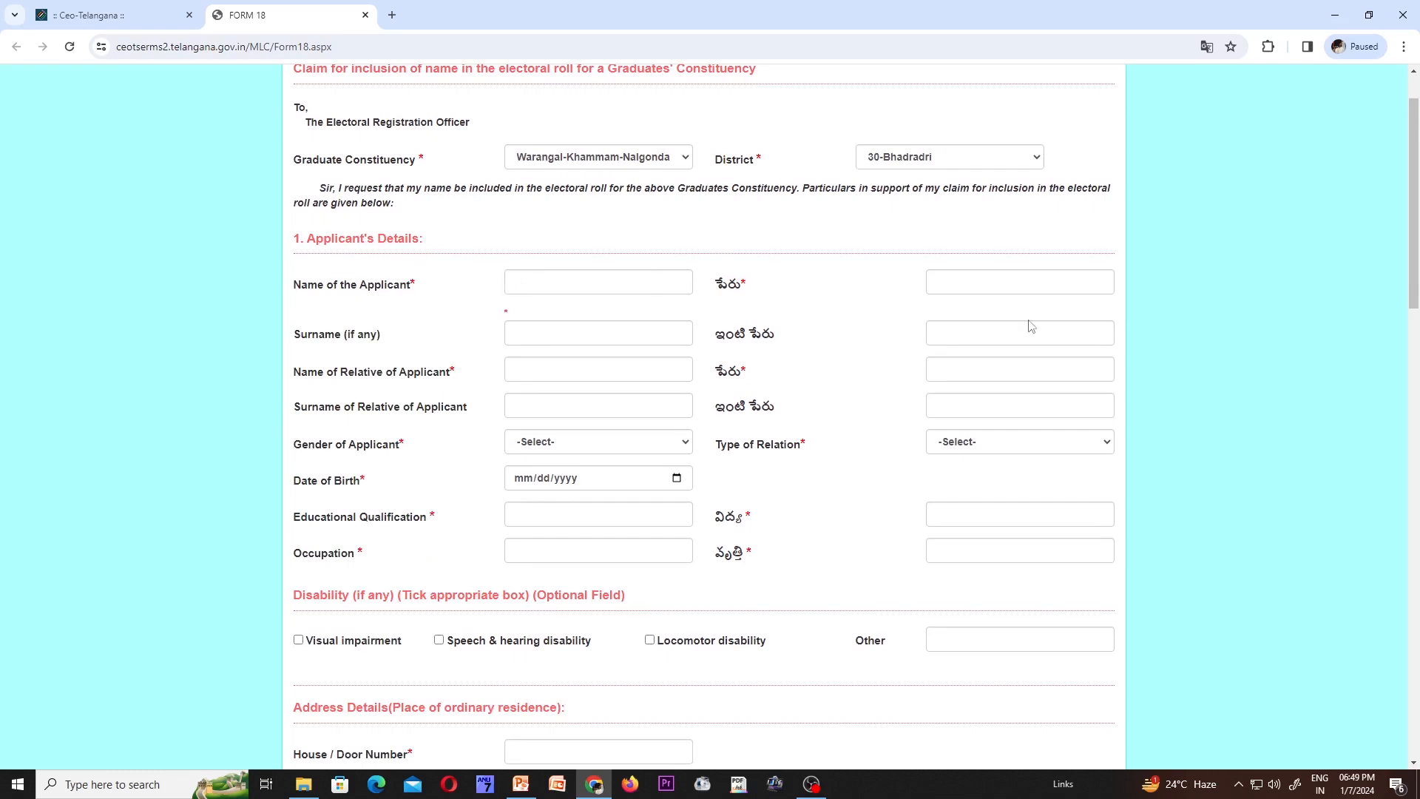
- Enter the applicant's name and surname, letting the Telugu fields fill automatically
left_click(552, 277)
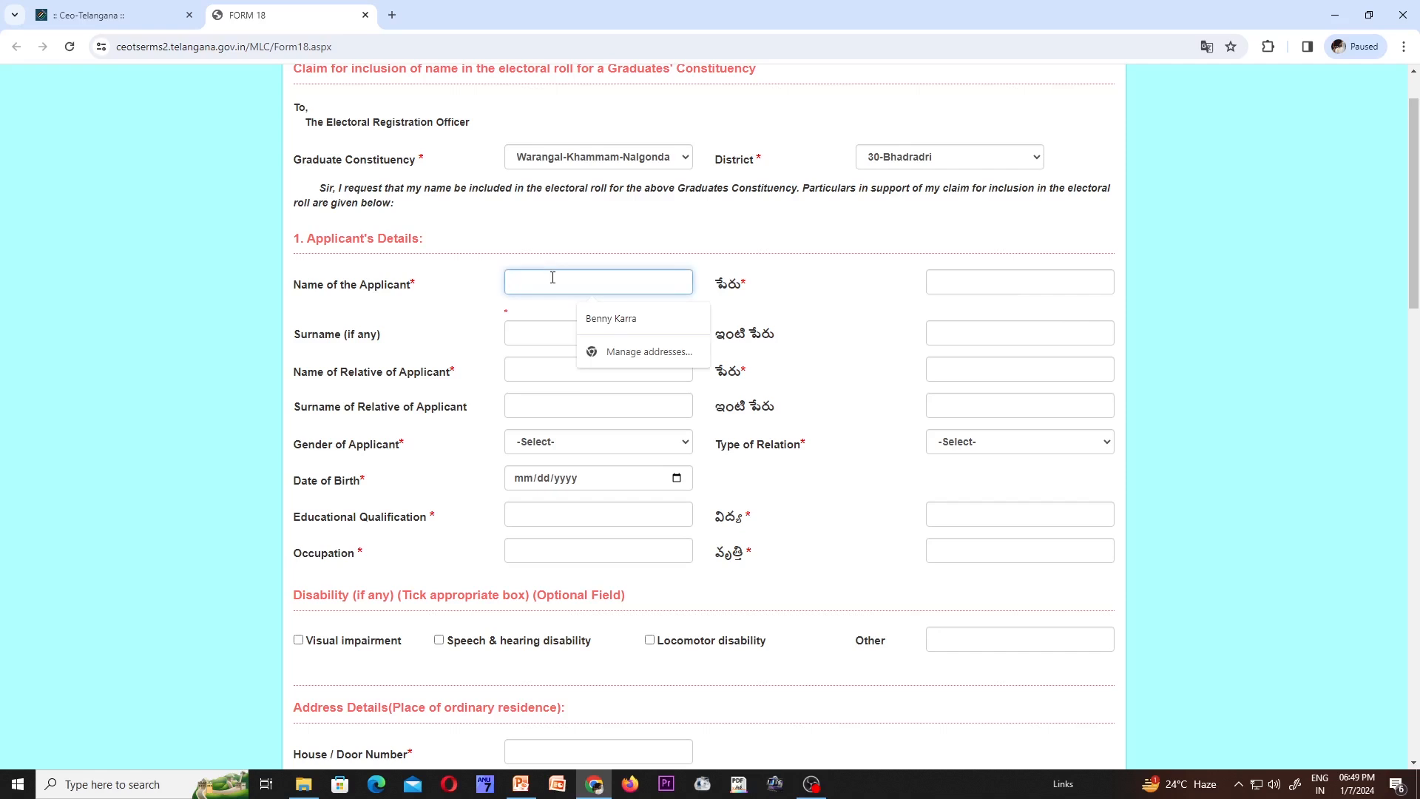
key("Tab")
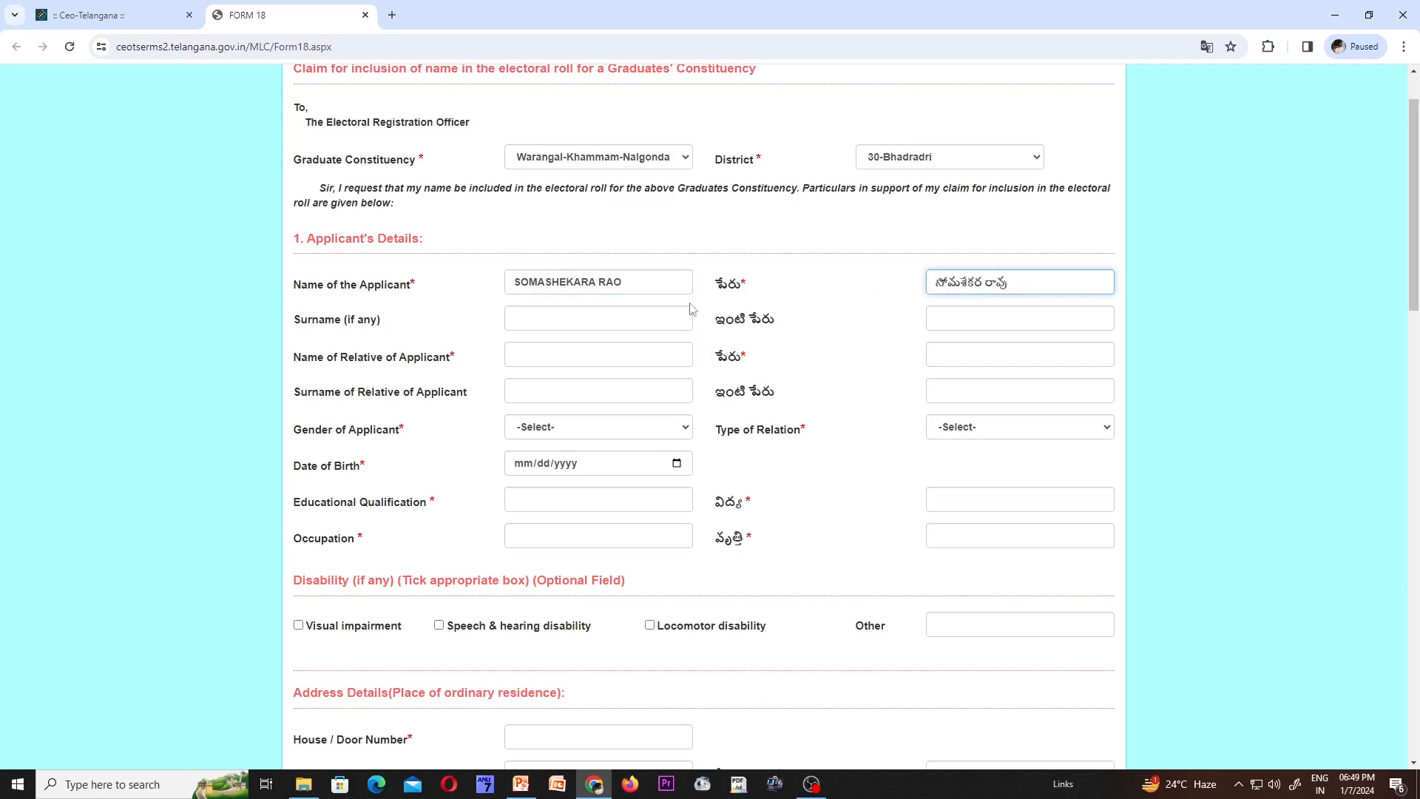
left_click(534, 315)
key("Tab")
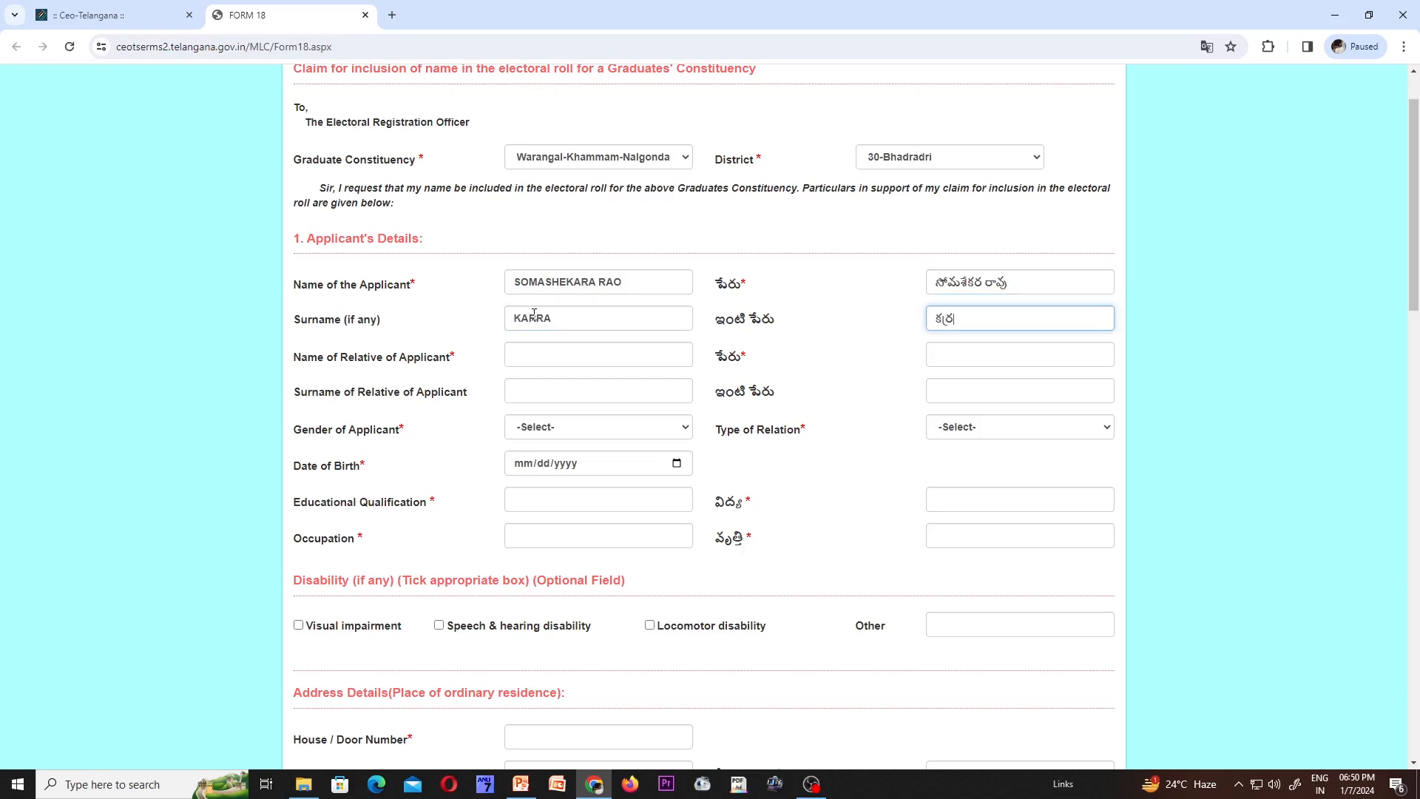
- Enter the relative's name and surname, picking an alternate Telugu spelling for the surname
left_click(519, 354)
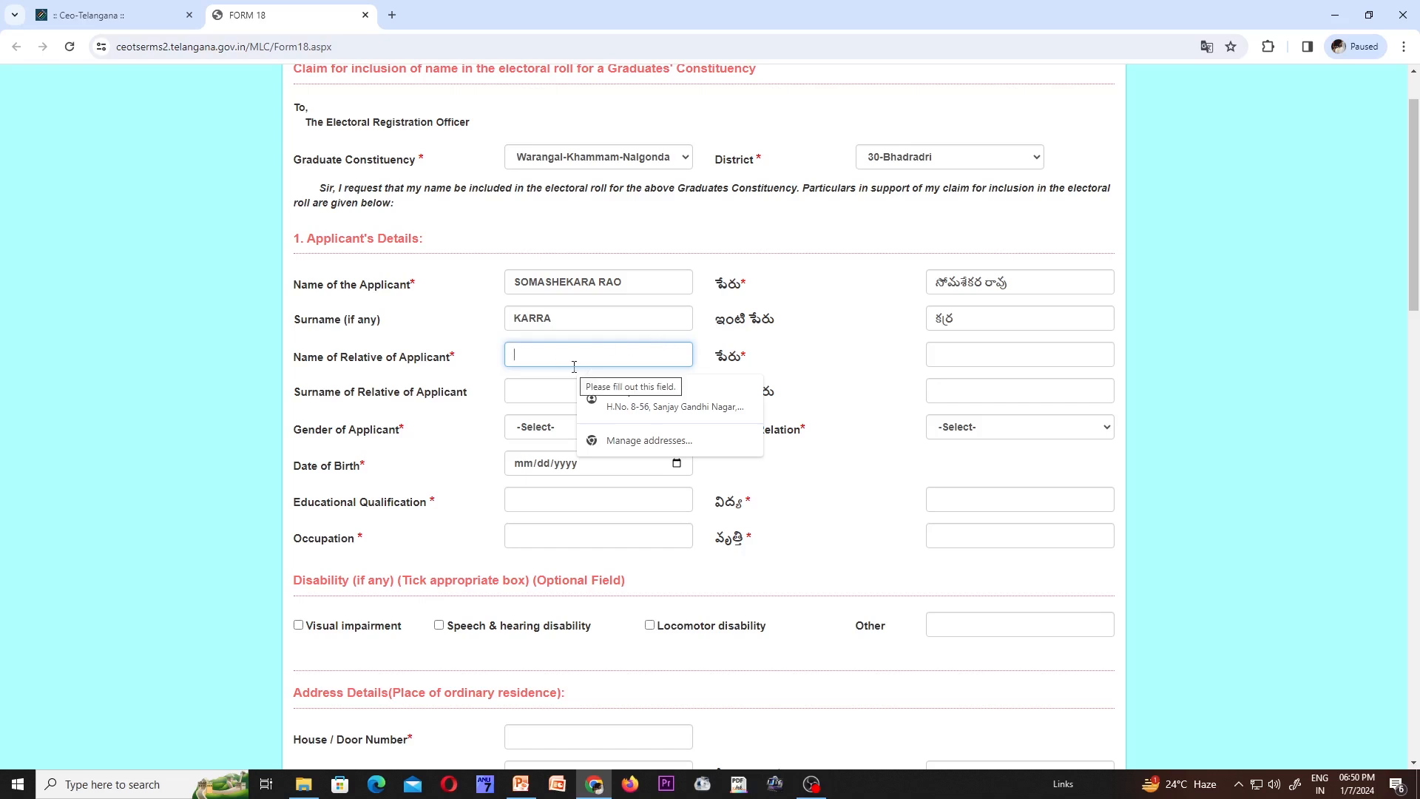
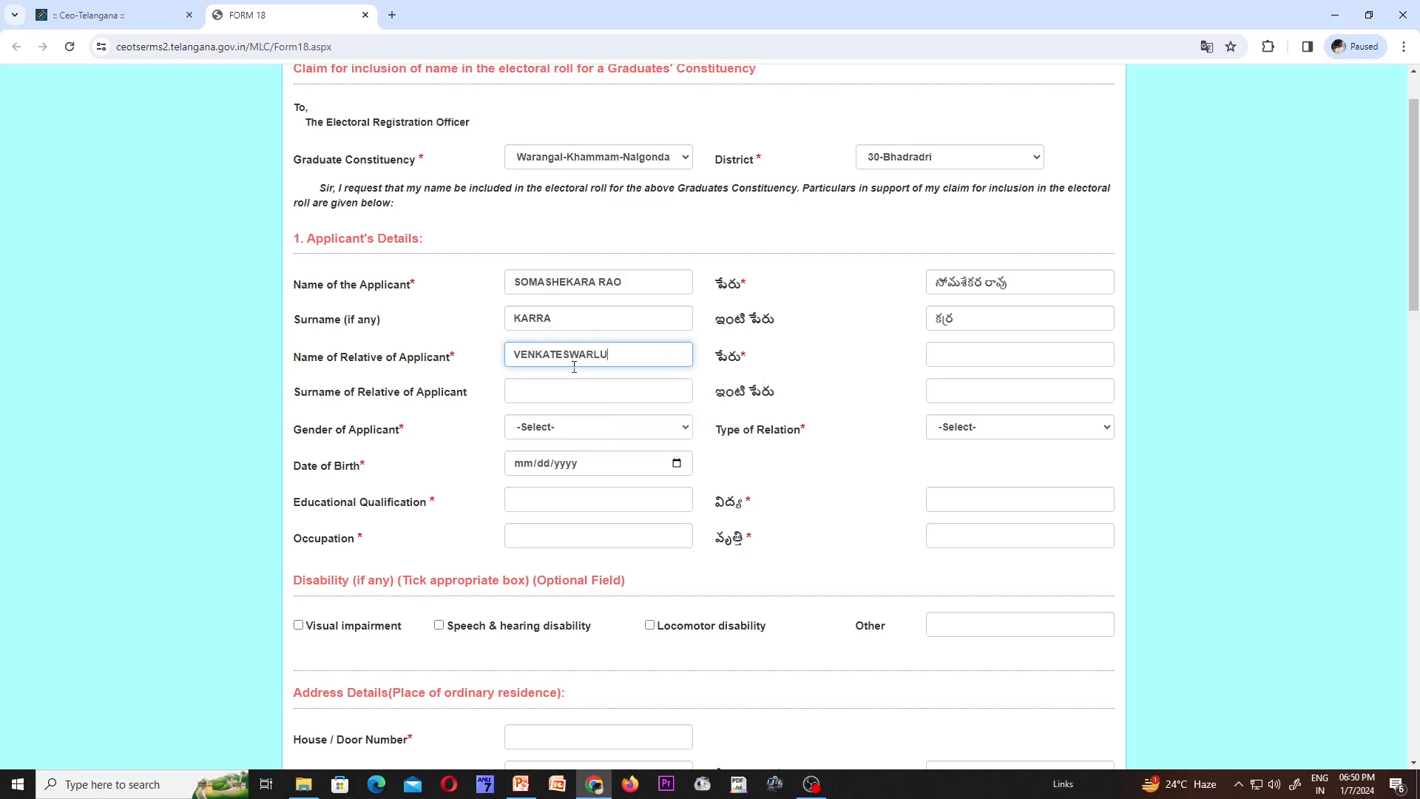
key("Tab")
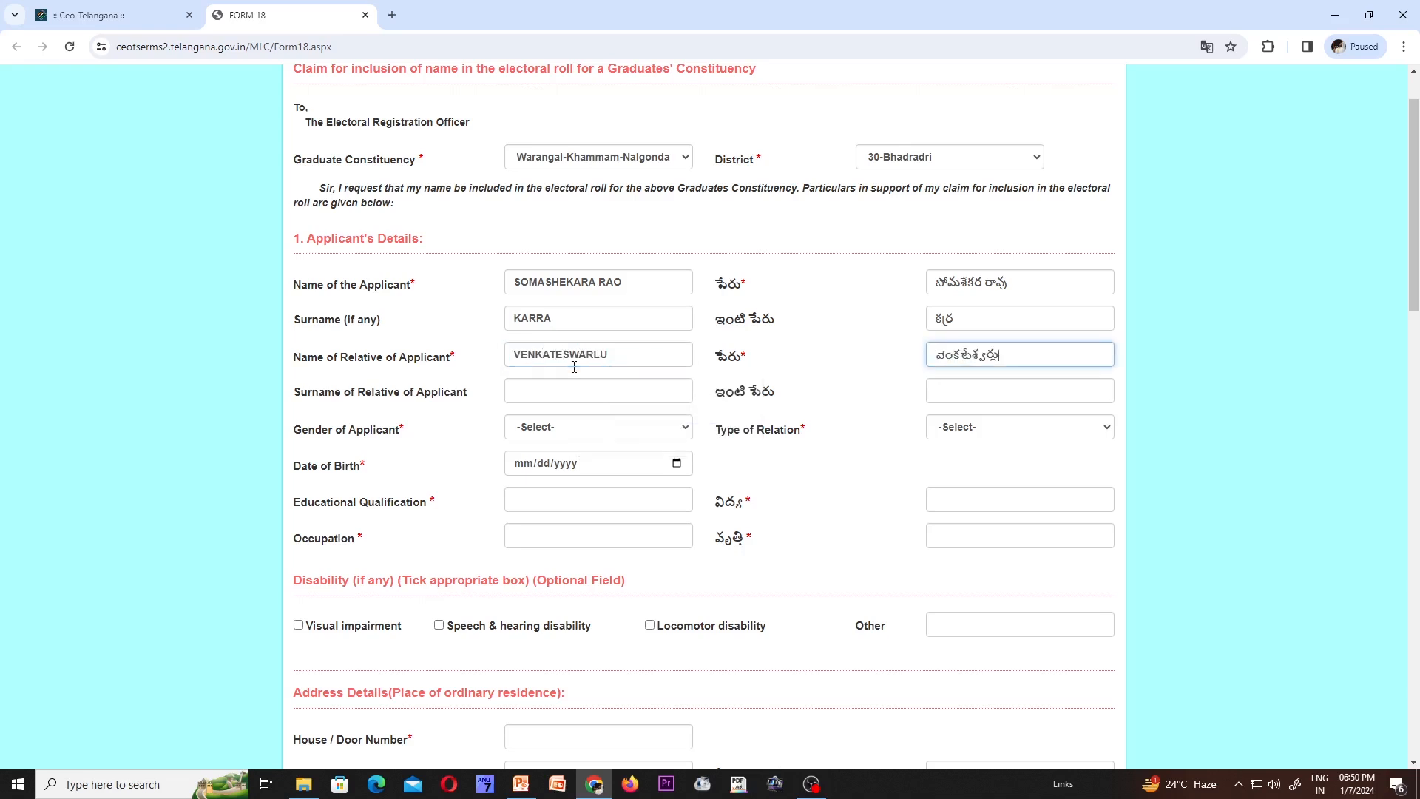
left_click(556, 397)
key("Tab")
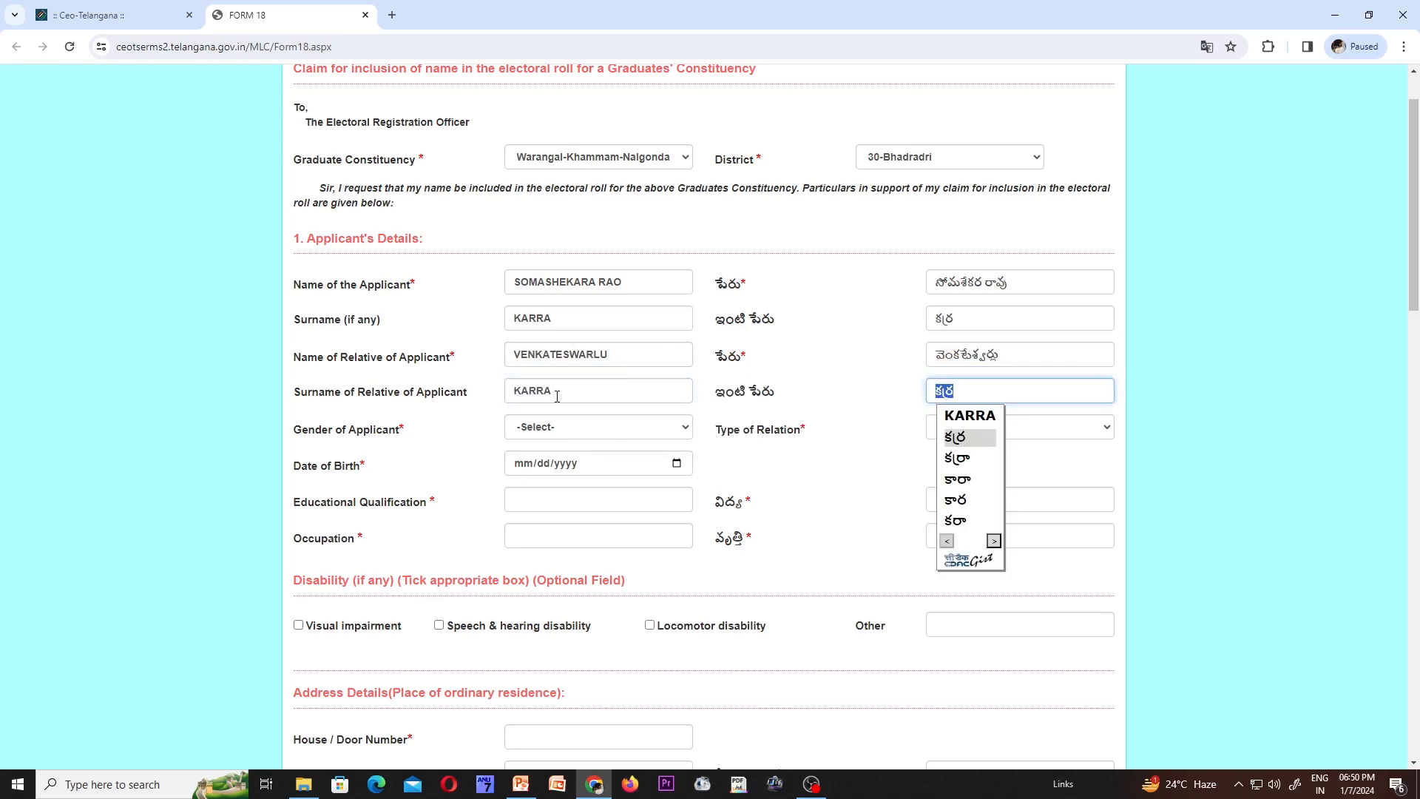
left_click(957, 458)
- Correct the applicant's Telugu surname by regenerating it from the English surname
left_click(956, 322)
key("BackSpace")
key("BackSpace")
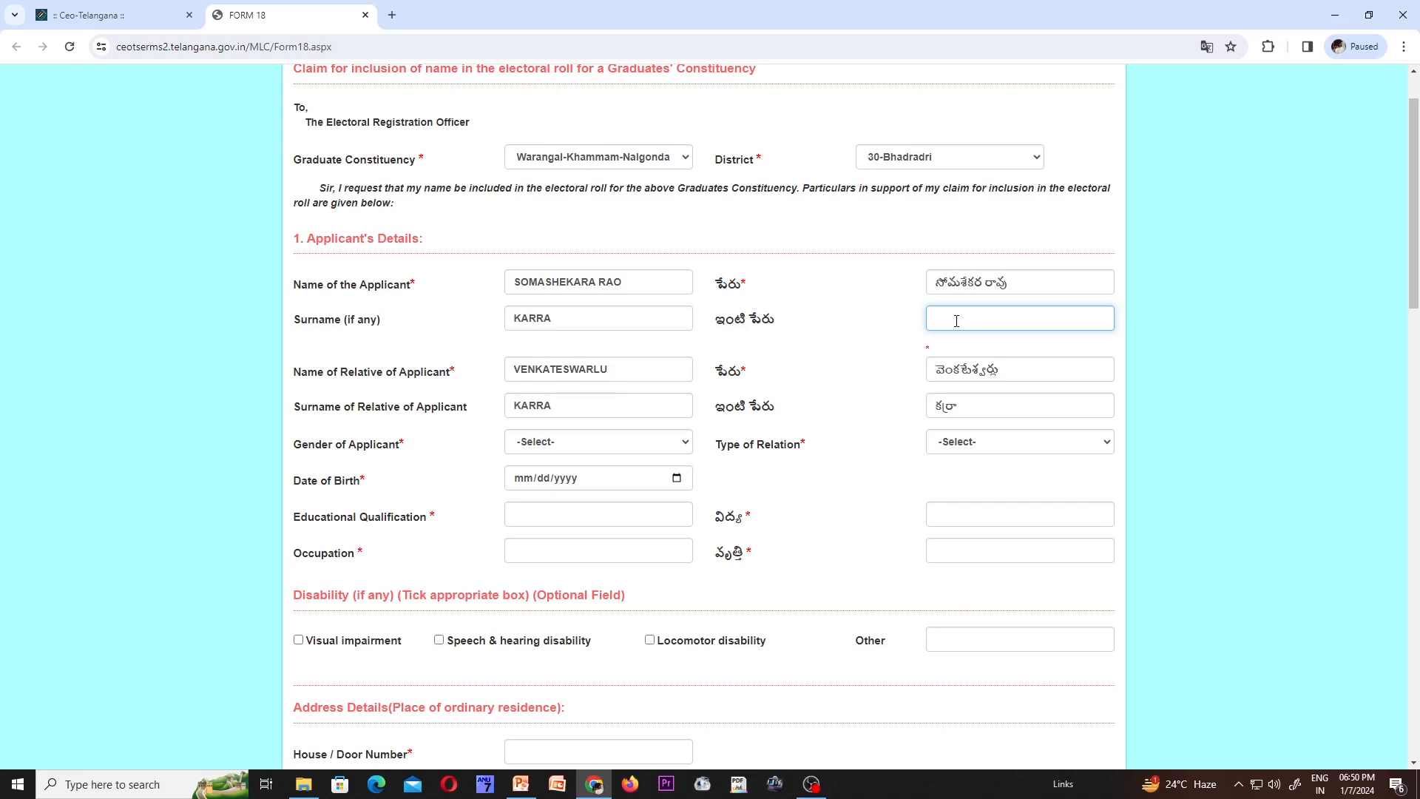
left_click(559, 320)
key("Return")
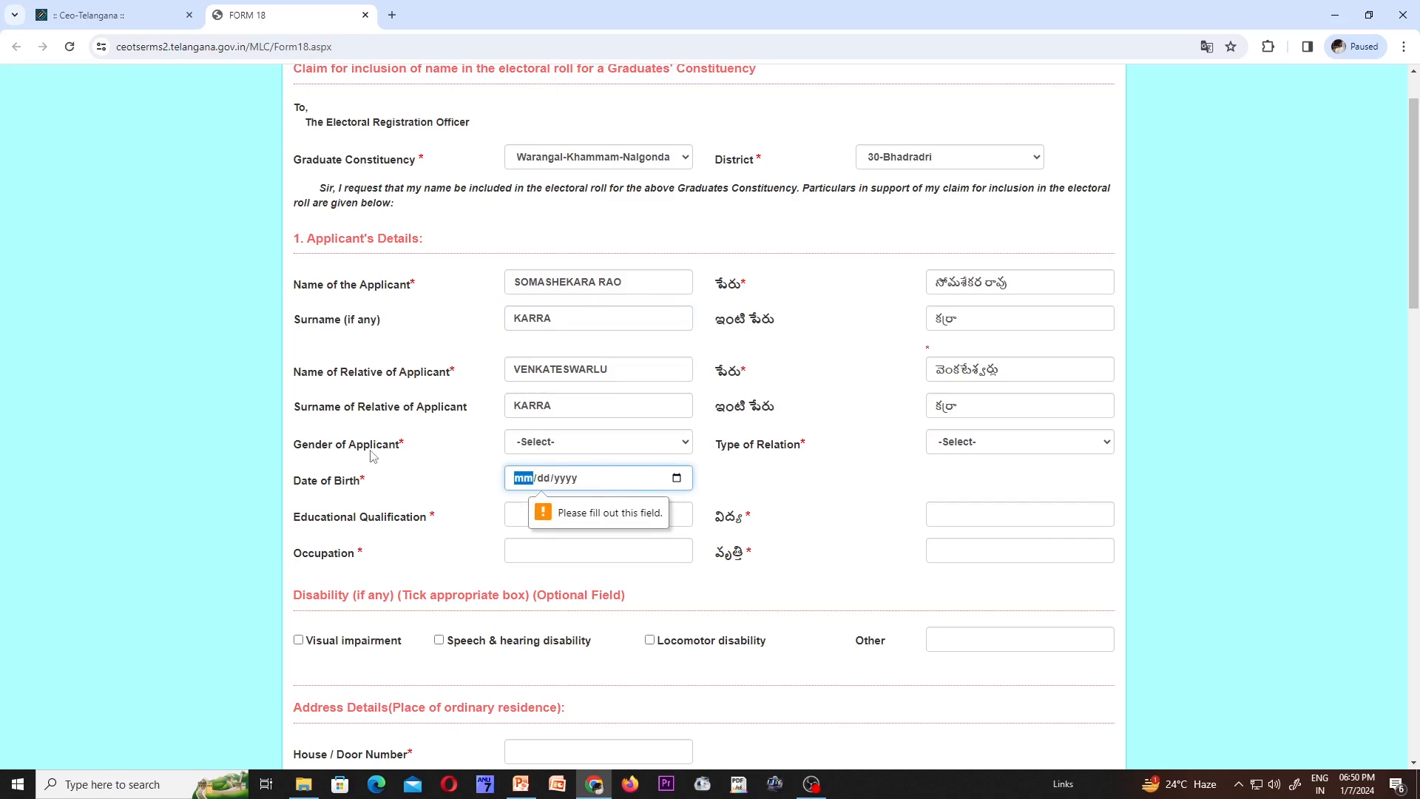
- Set the applicant's gender to Male and the type of relation to Father
left_click(681, 447)
left_click(596, 473)
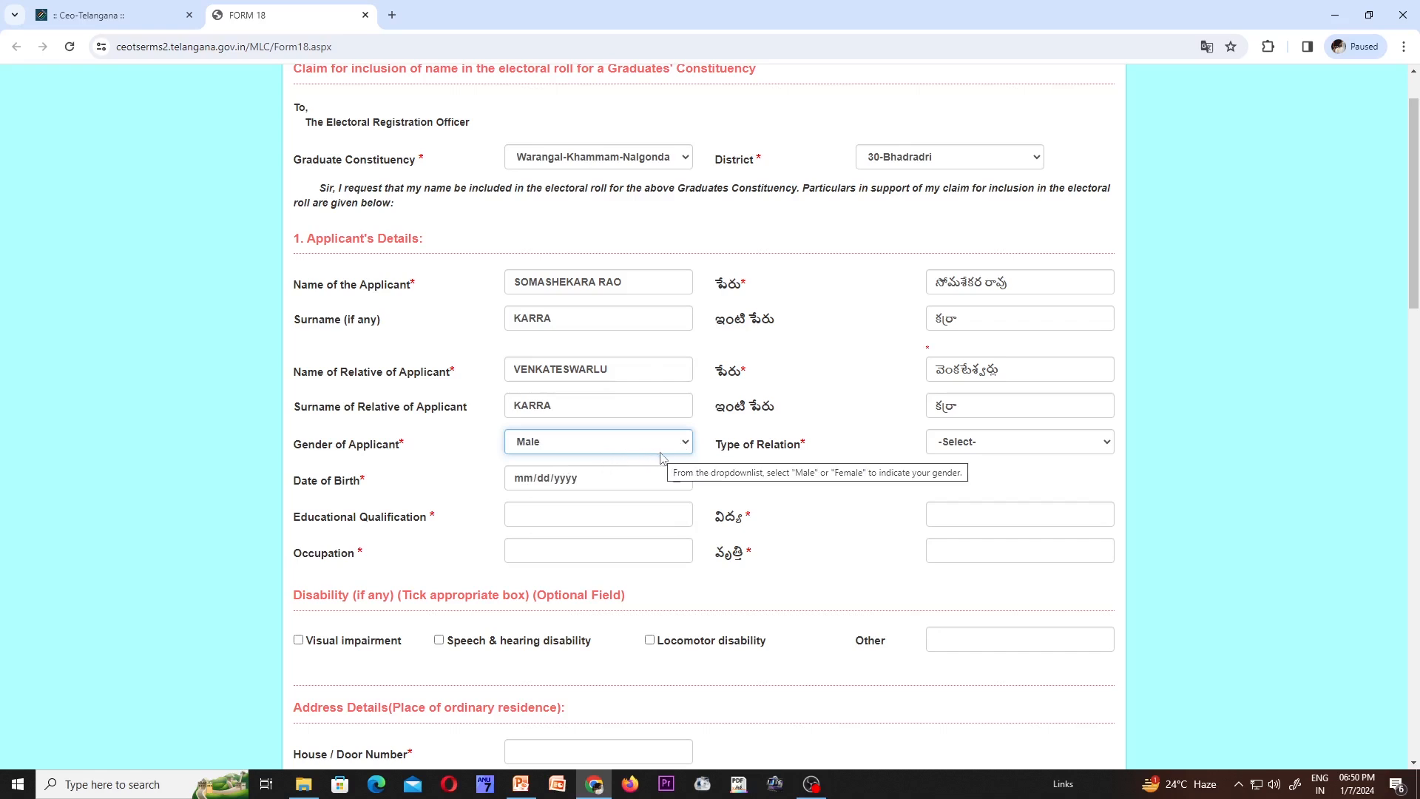
left_click(690, 444)
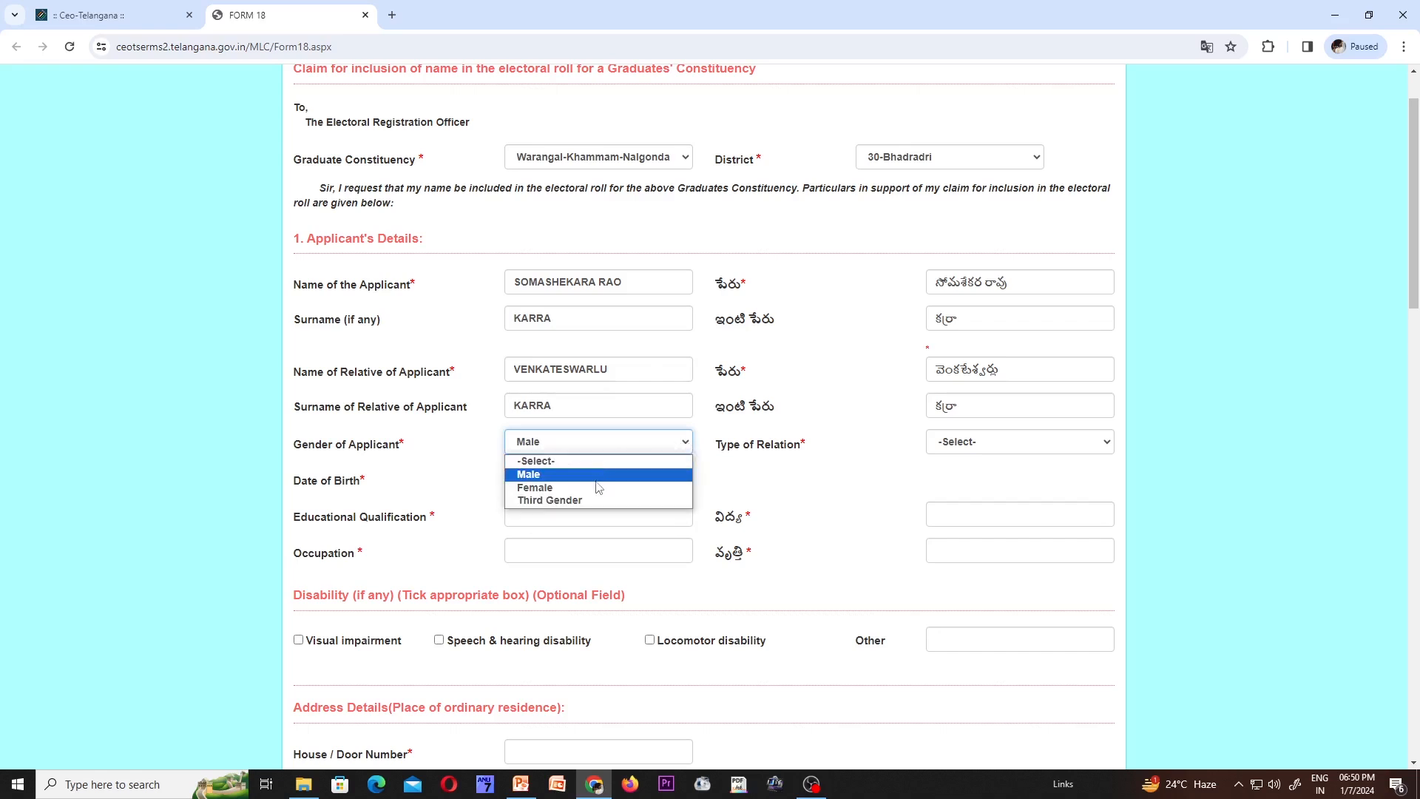
left_click(608, 476)
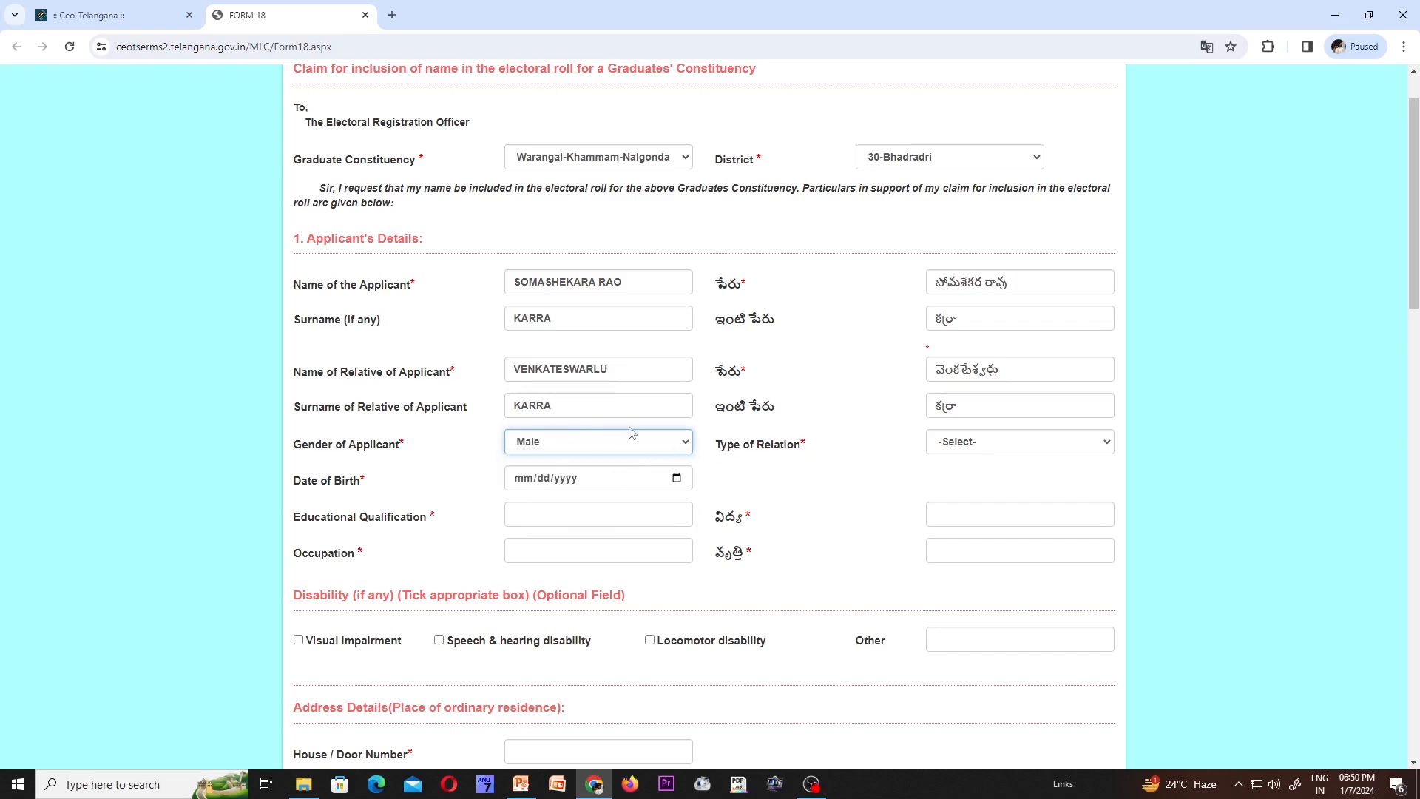
left_click(1106, 443)
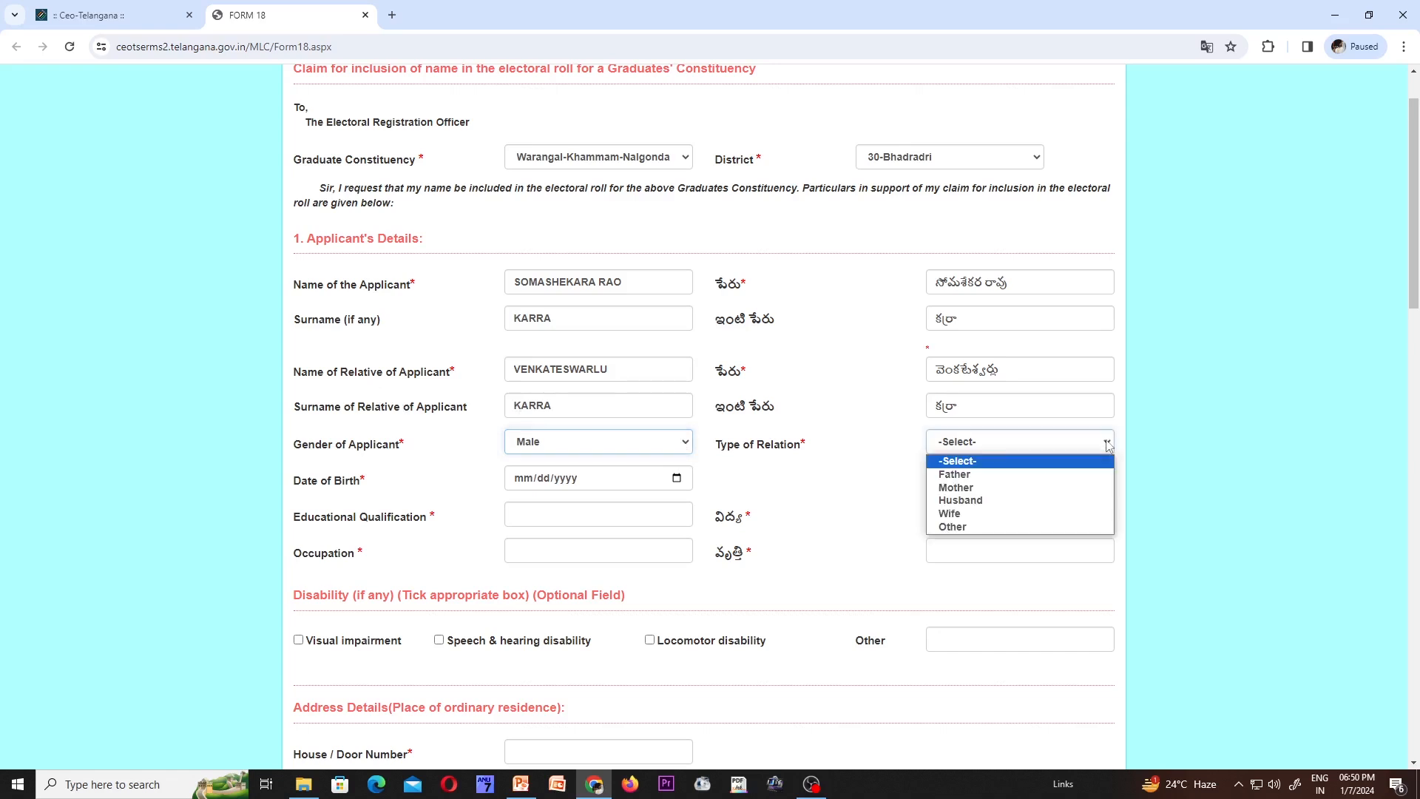
left_click(1012, 476)
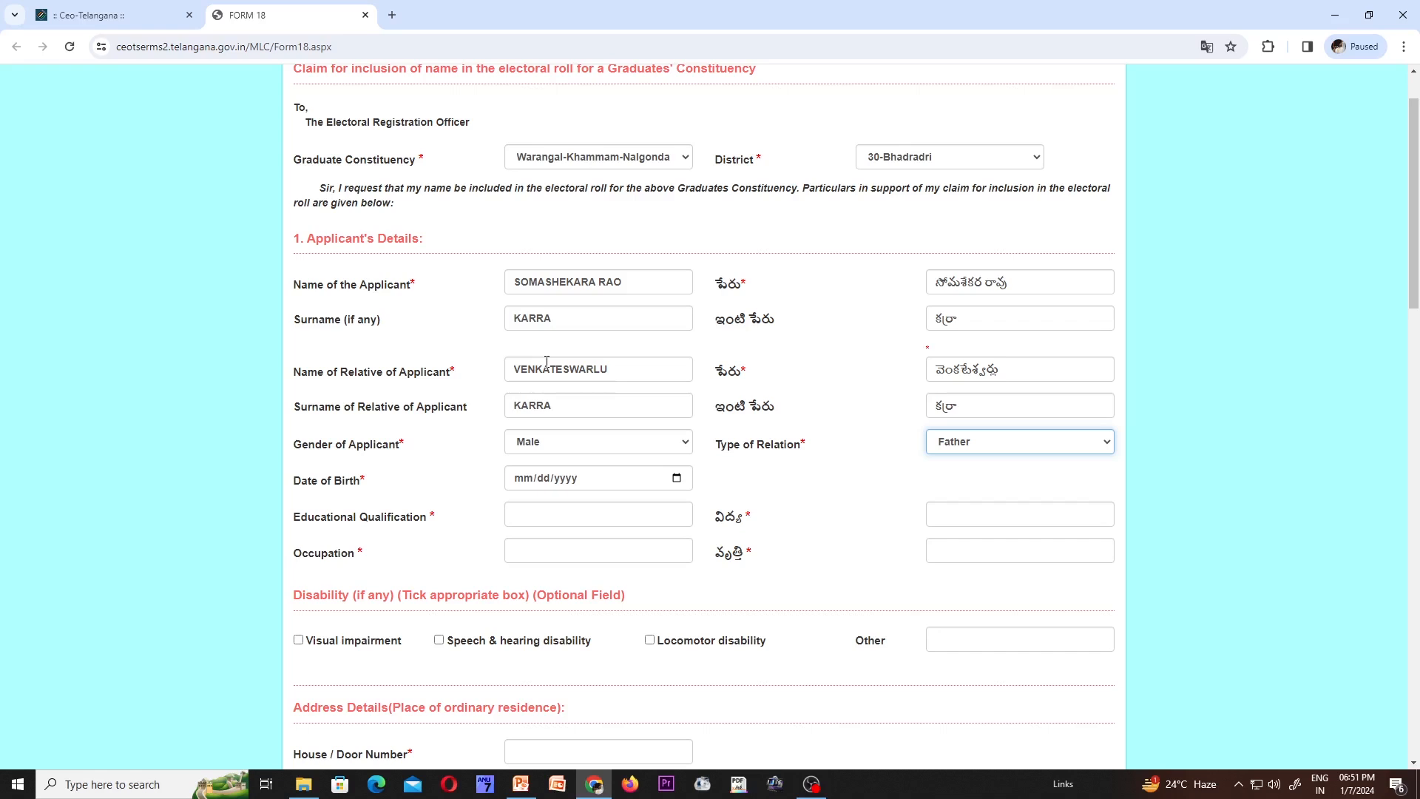
left_click(597, 479)
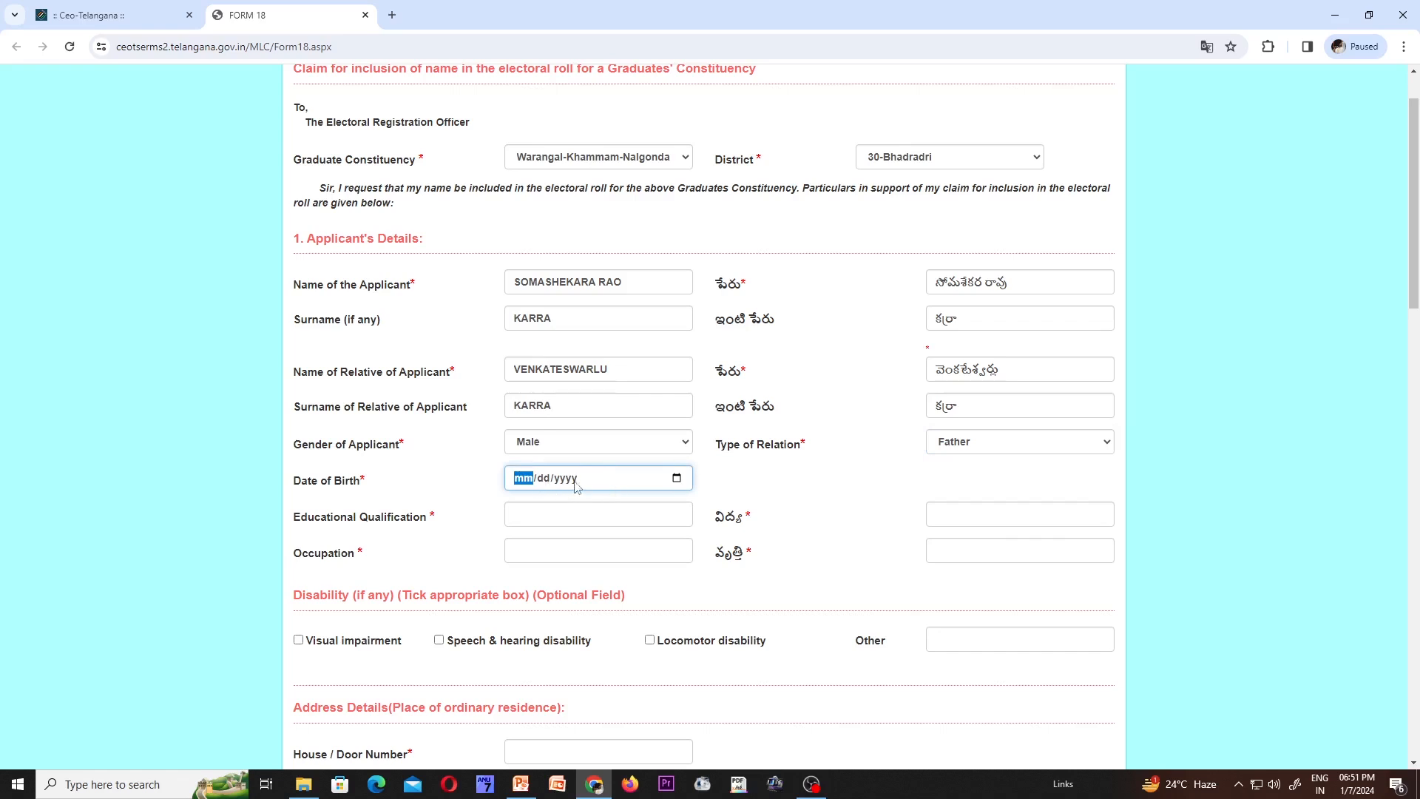
- Enter DEGREE as the educational qualification, with the Telugu version auto-filled
left_click(579, 518)
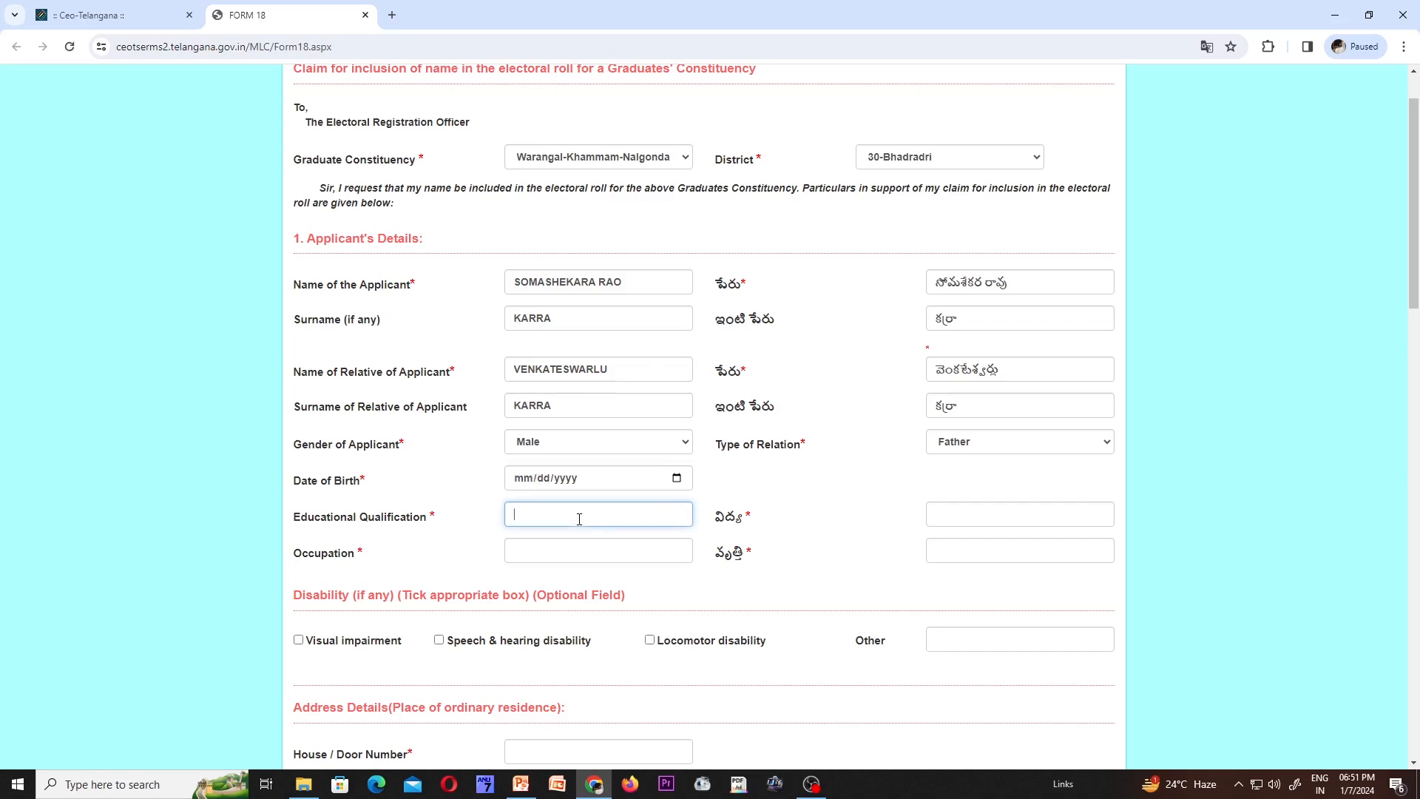
type("DEGREE")
key("Tab")
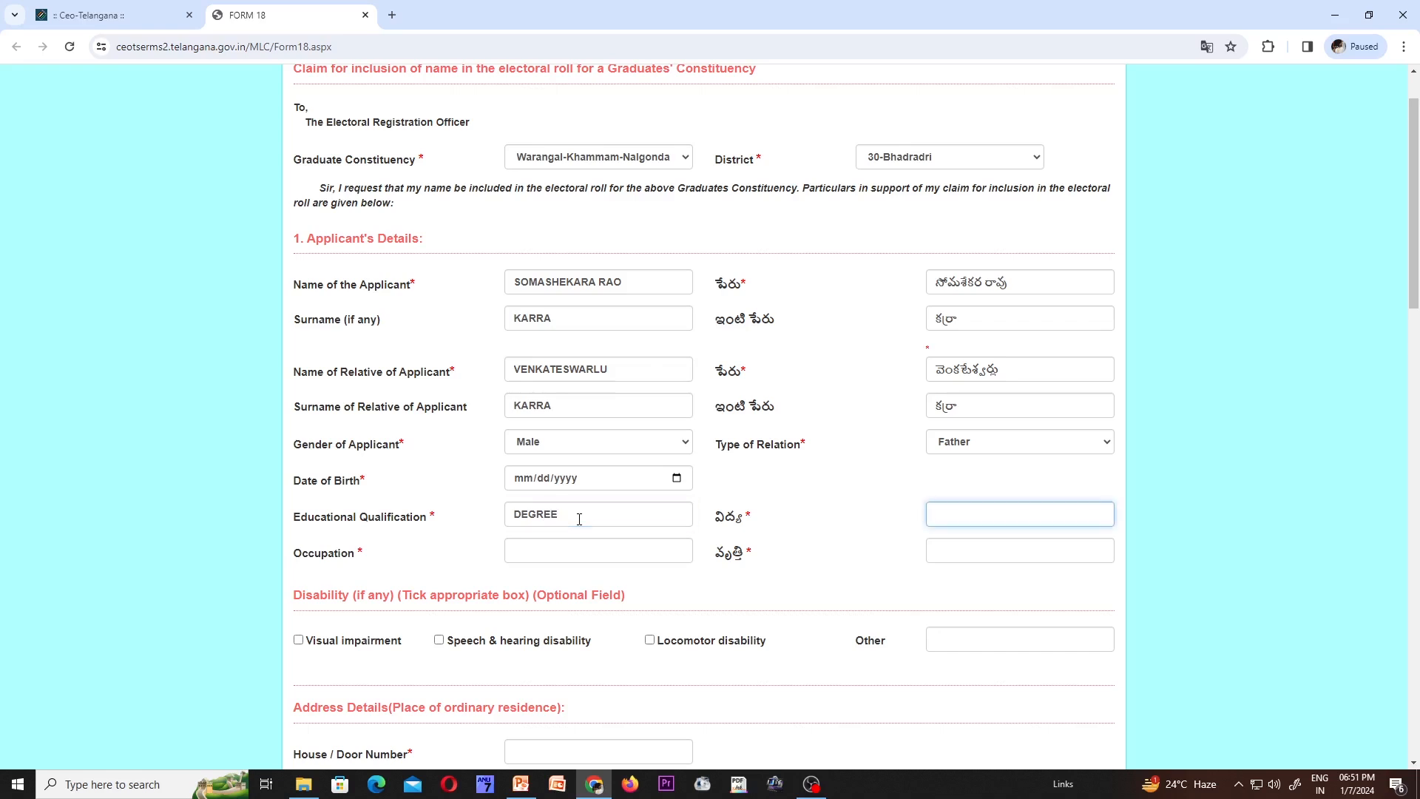
- Try typing STATE GOV as the occupation, then erase it, leaving the field blank
left_click(544, 552)
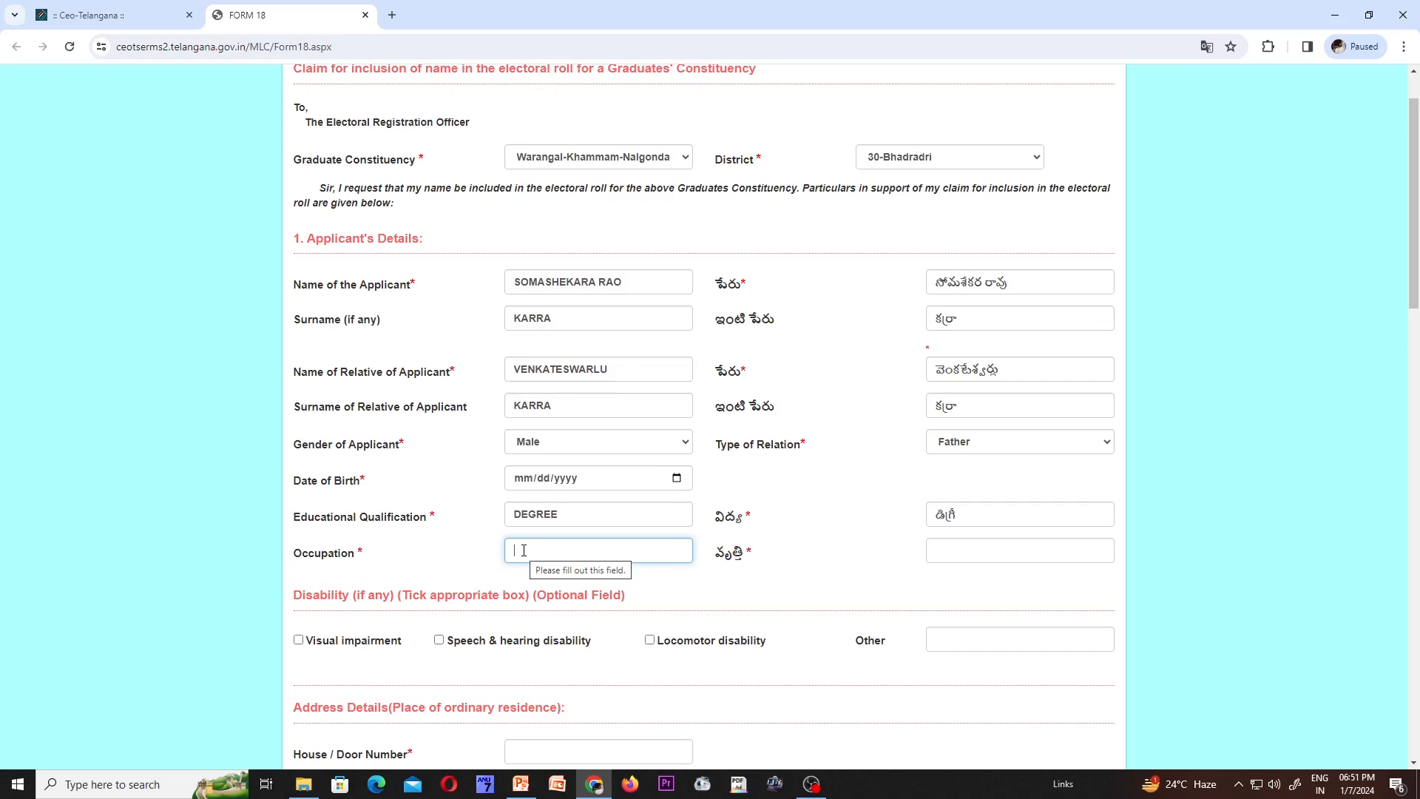
type("STE")
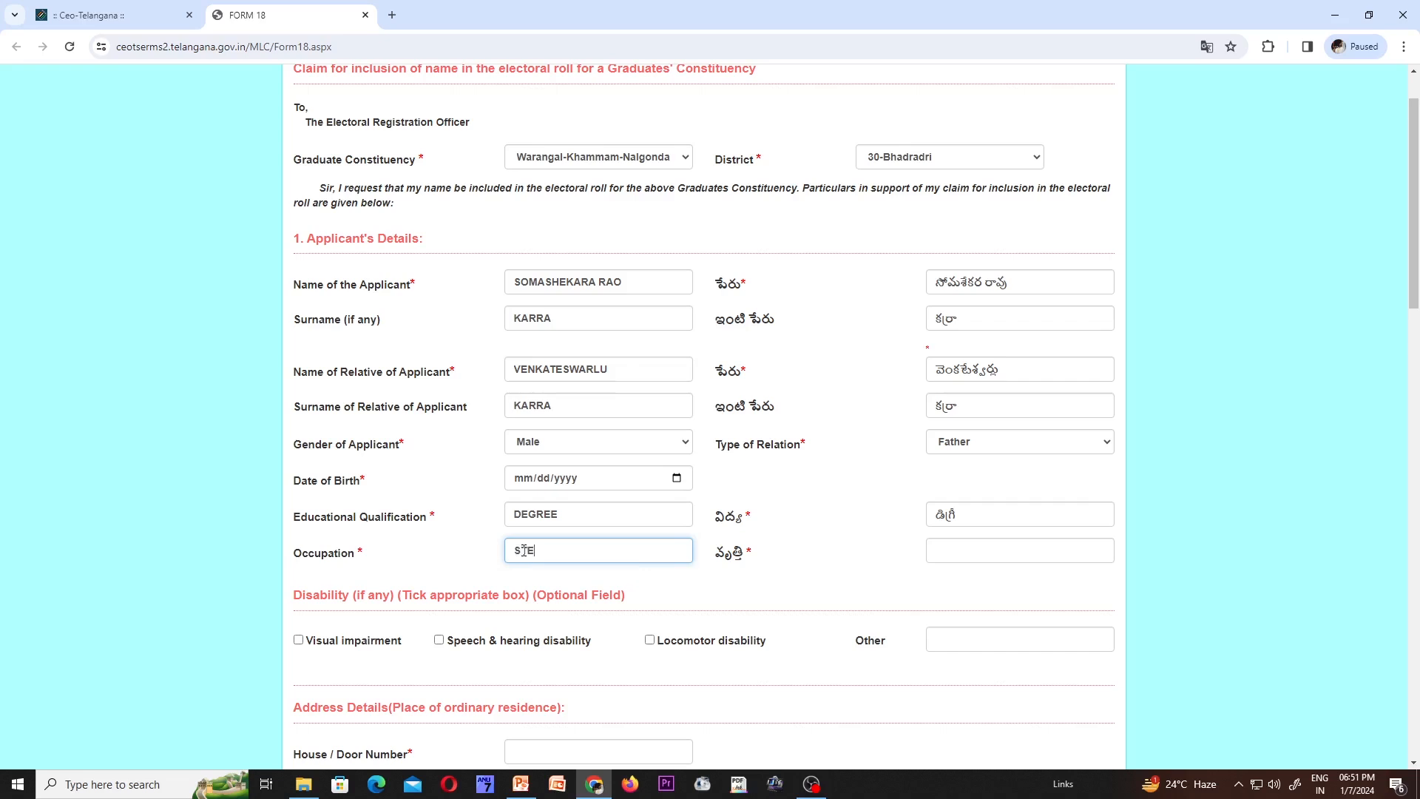
key("BackSpace")
type("ATE GOV")
key("BackSpace")
key("BackSpace")
key("BackSpace")
key("BackSpace")
key("BackSpace")
key("BackSpace")
key("BackSpace")
key("BackSpace")
key("BackSpace")
scroll(554, 563, "down", 3)
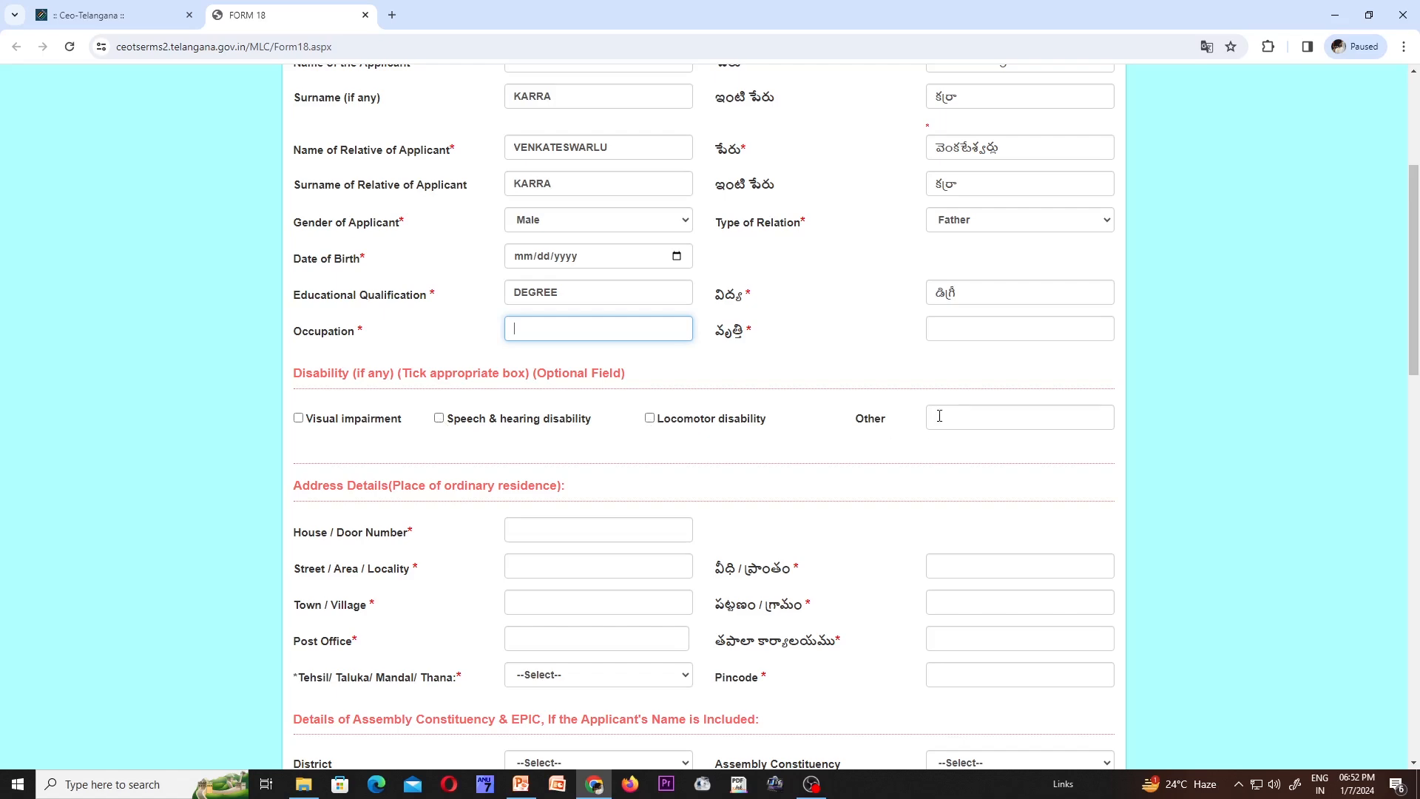
- Enter the house/door number of the residential address
scroll(786, 447, "down", 3)
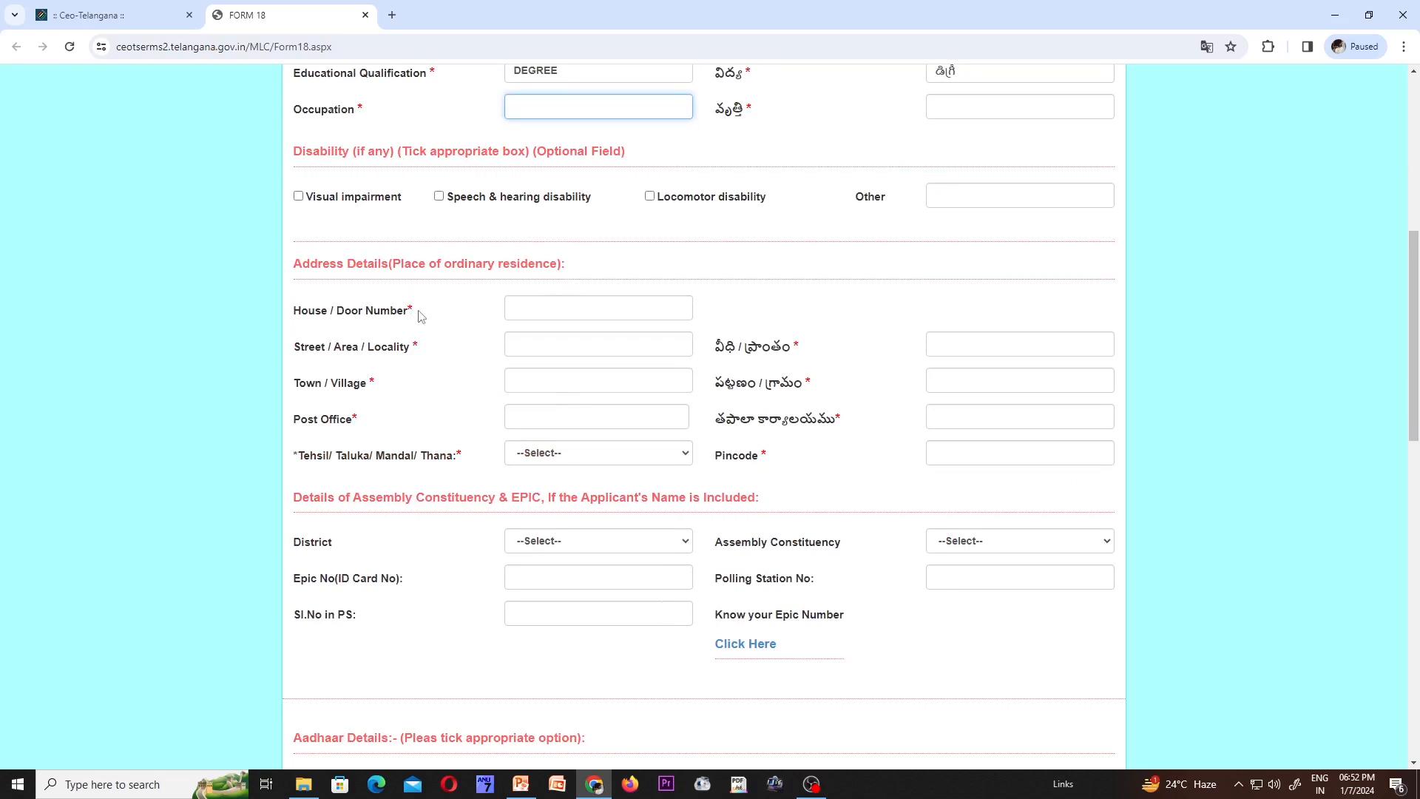
left_click(546, 306)
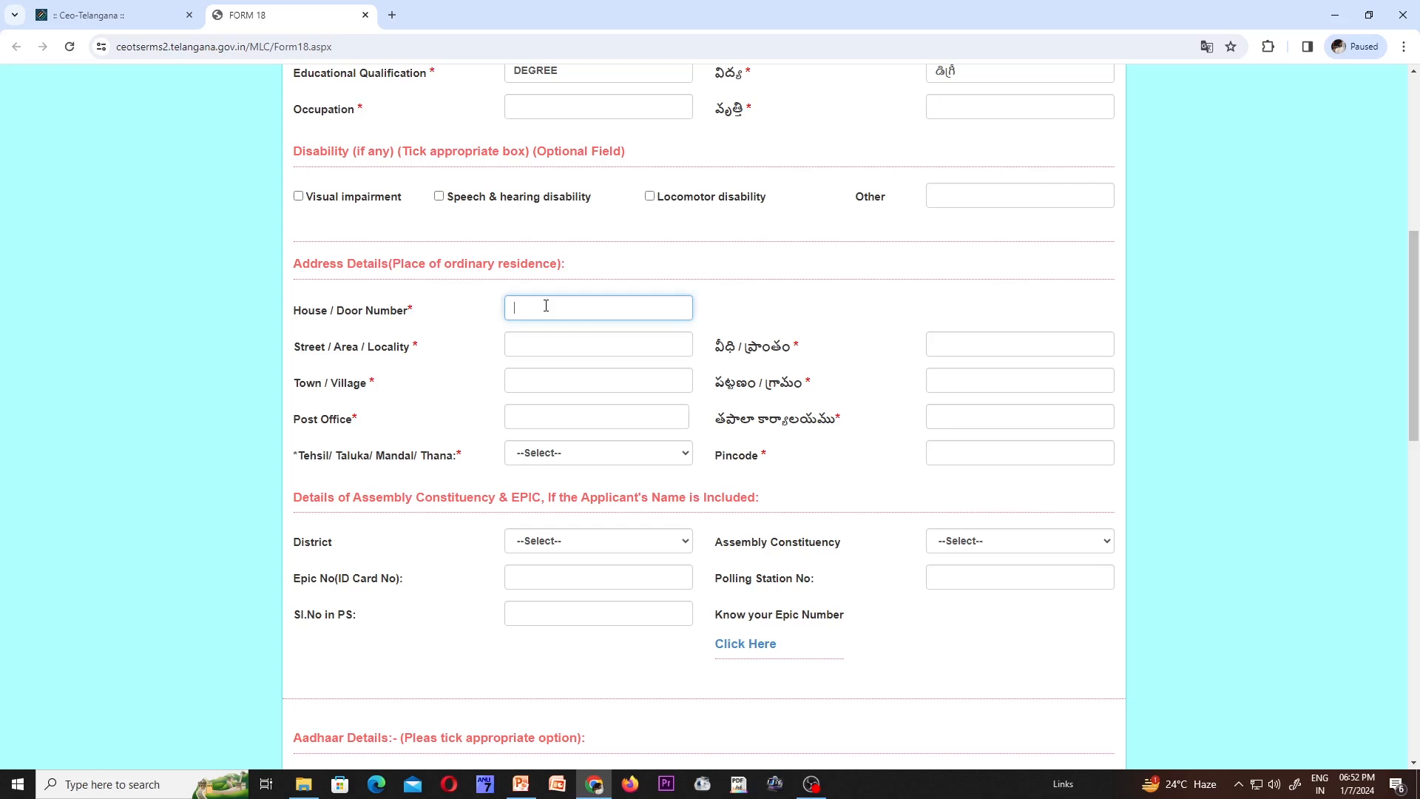
- Fill in the post office name, letting its Telugu version fill automatically
left_click(557, 352)
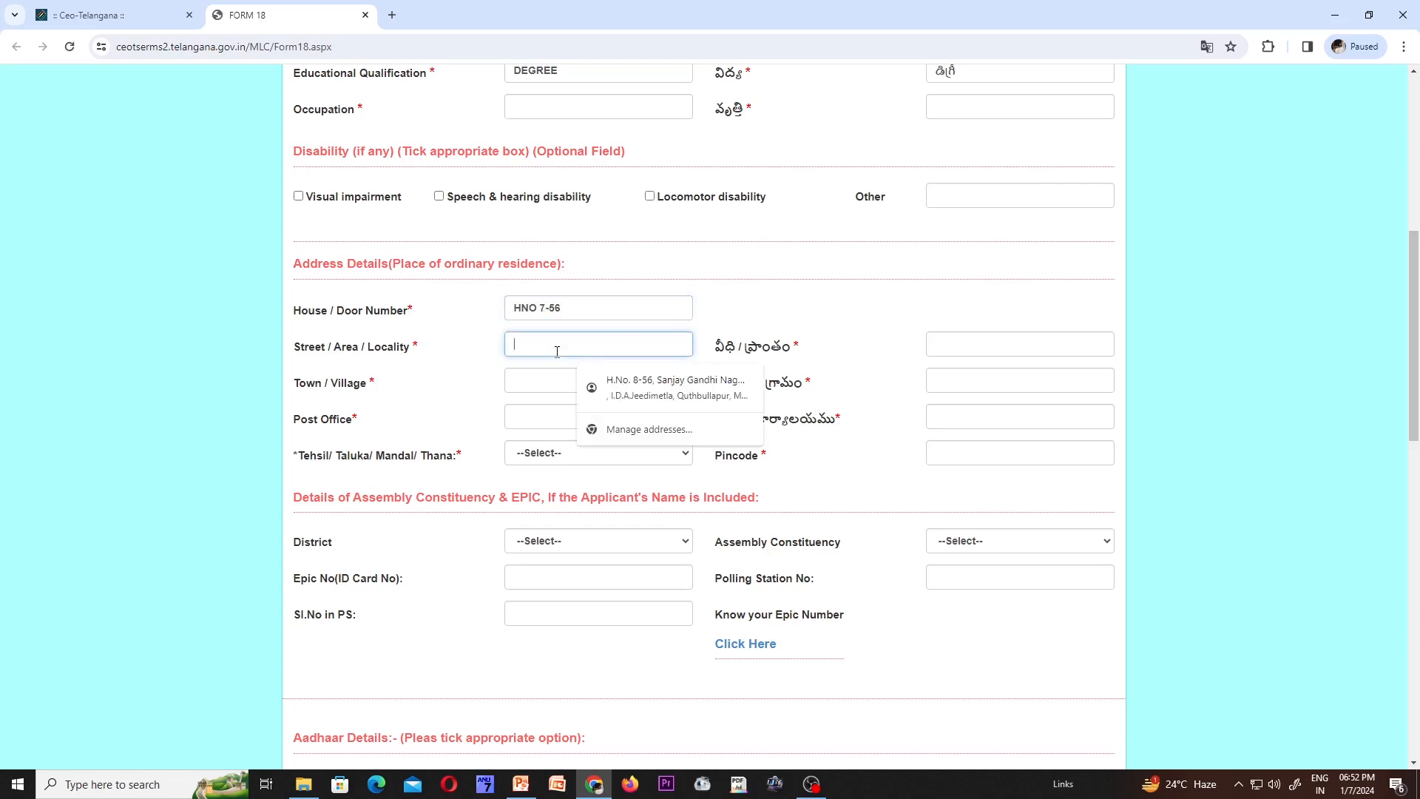
left_click(911, 310)
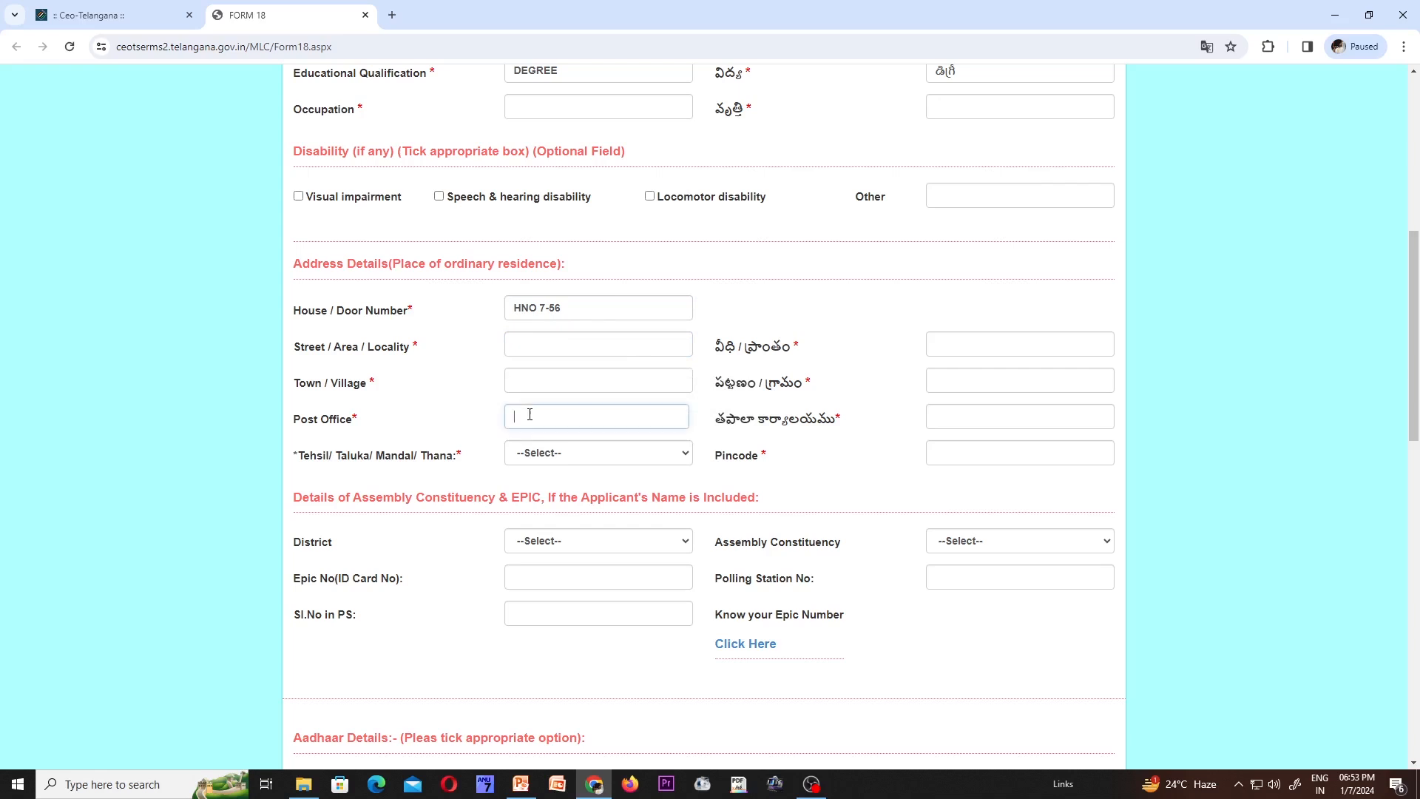
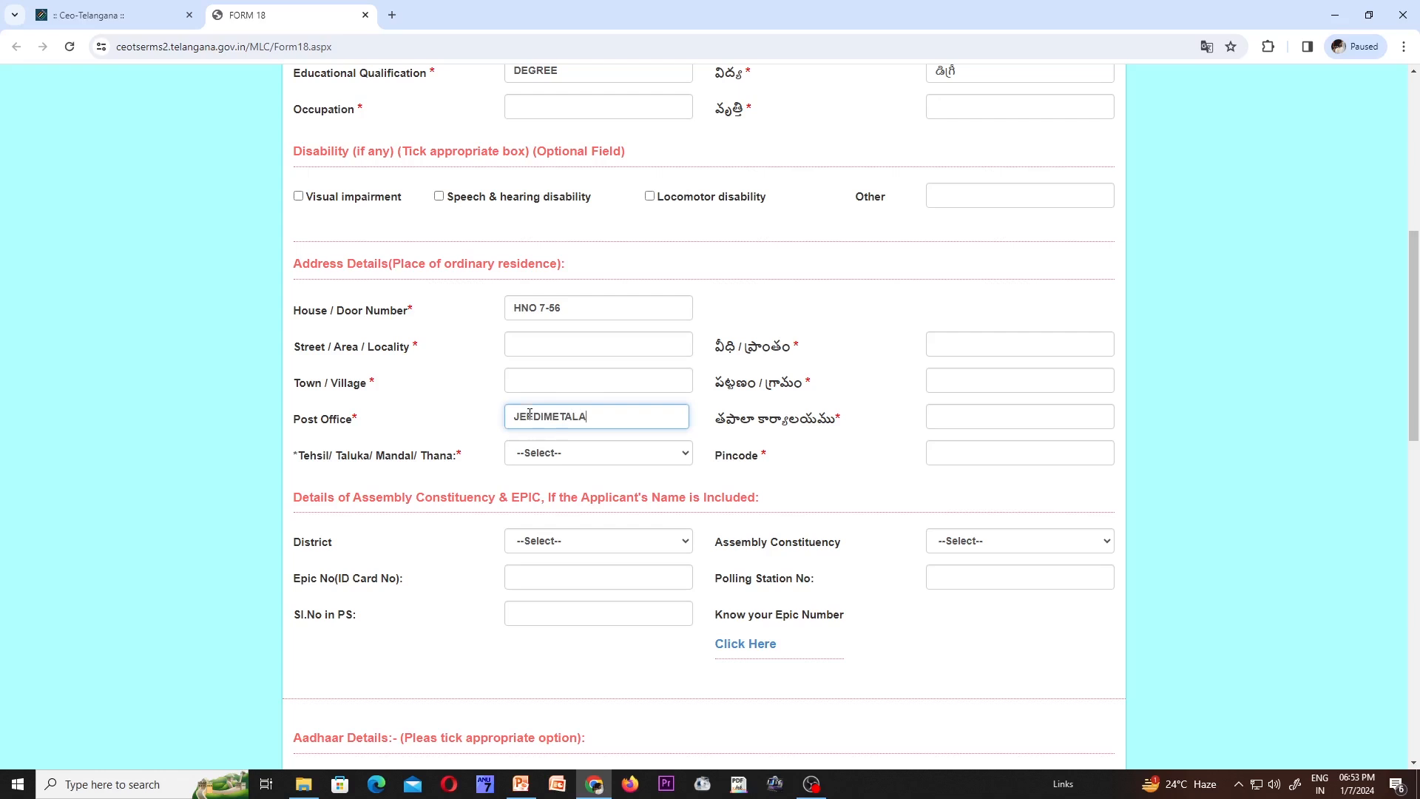
key("Tab")
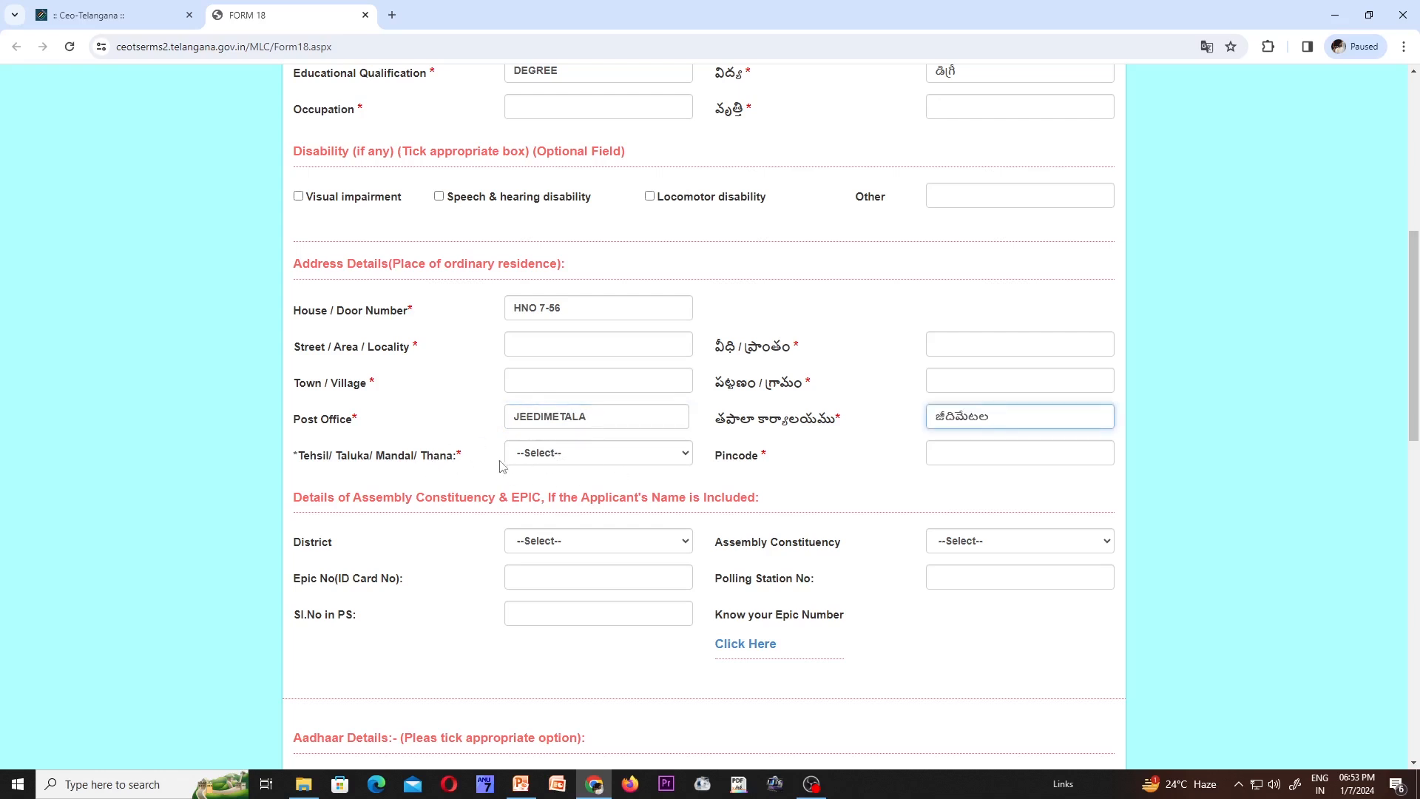
- Open the mandal list and close it without choosing one
left_click(667, 456)
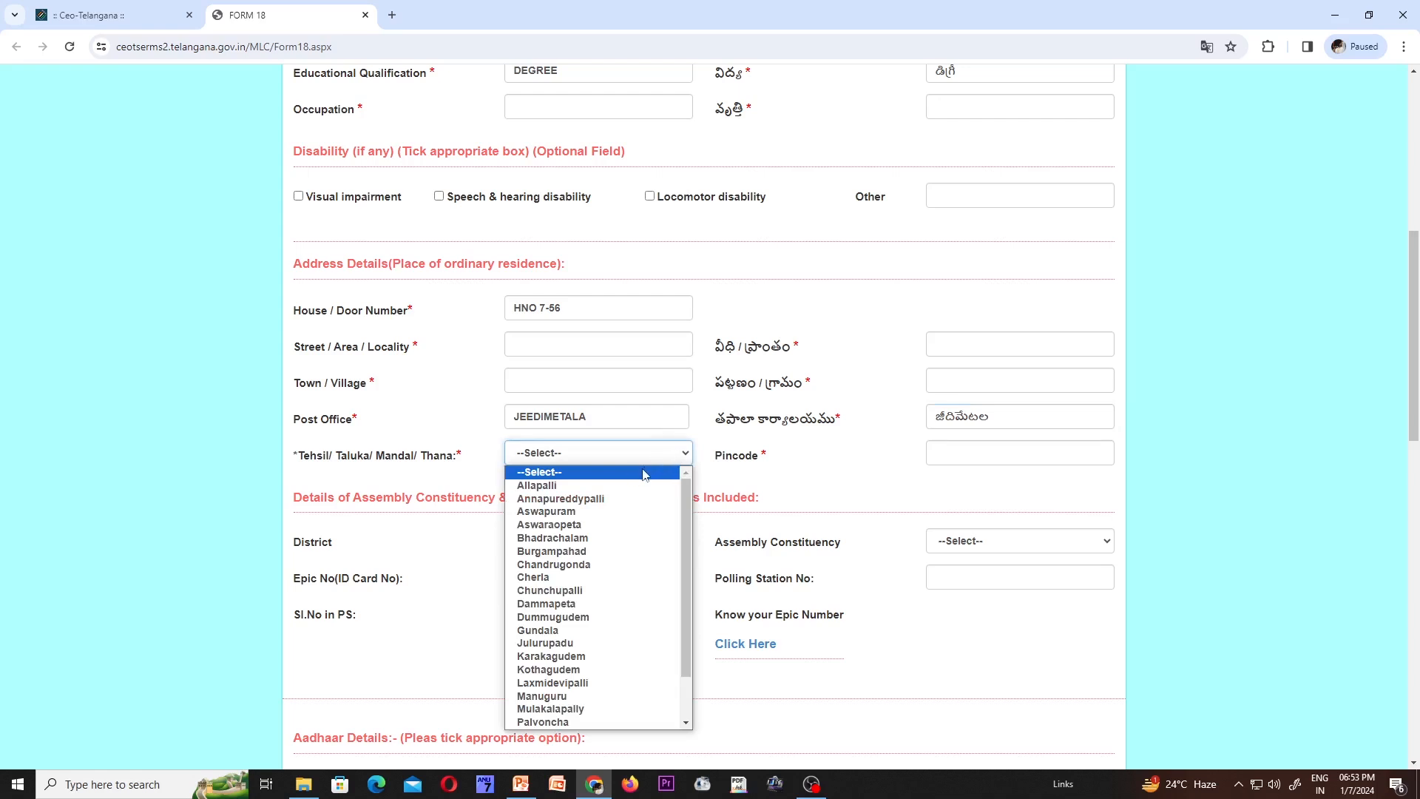
scroll(623, 537, "down", 1)
left_click(642, 454)
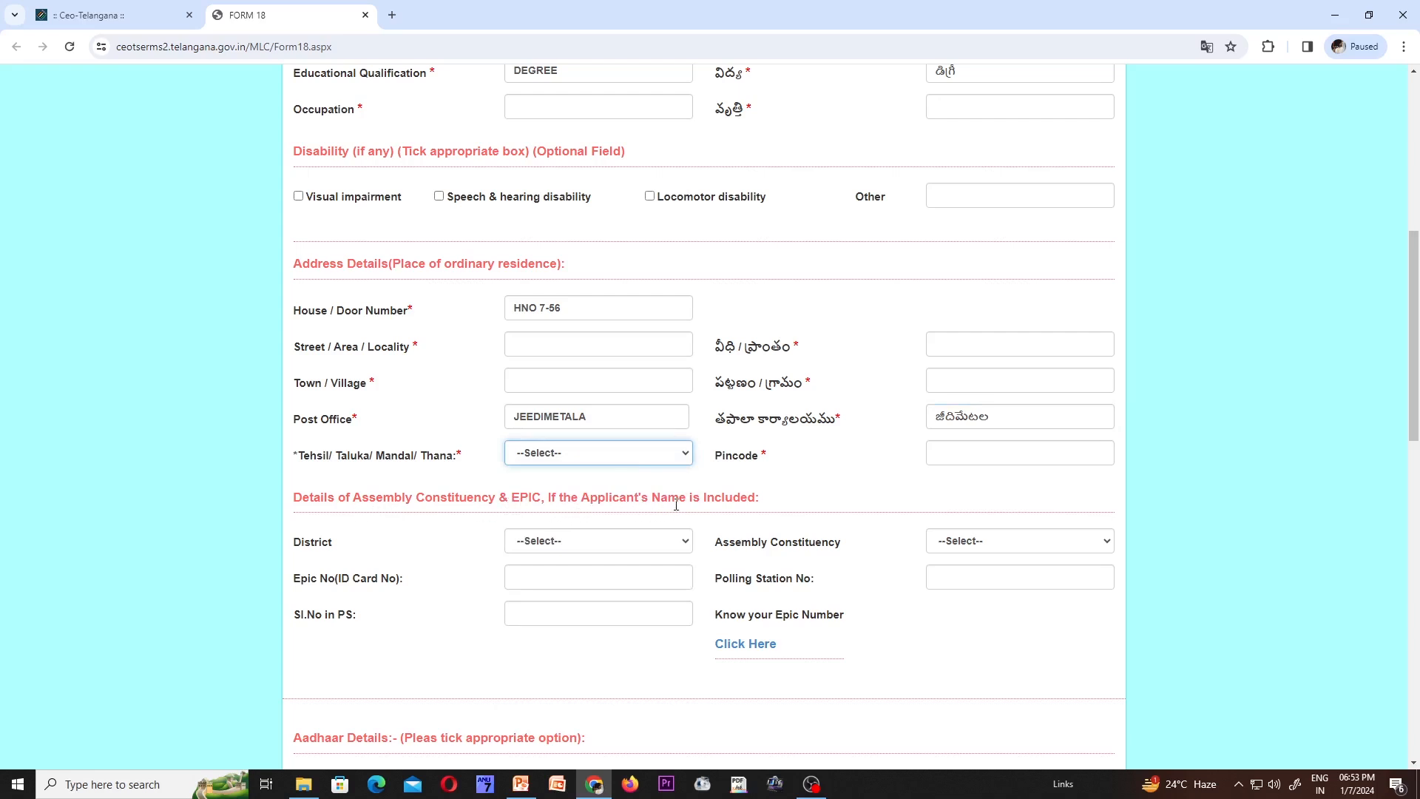
scroll(732, 510, "down", 3)
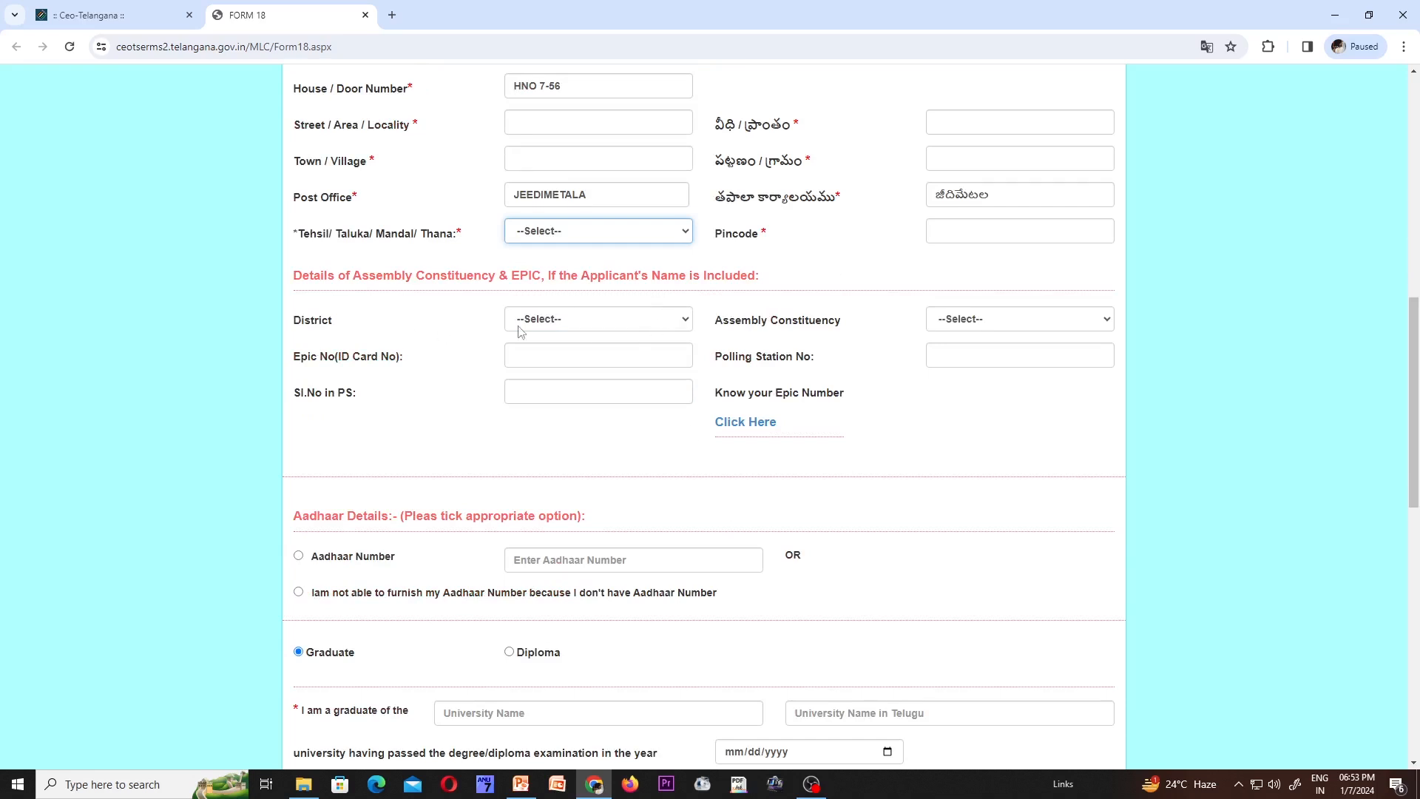
- Select 22-Nalgonda as district and 88-Miryalaguda as assembly constituency
left_click(668, 321)
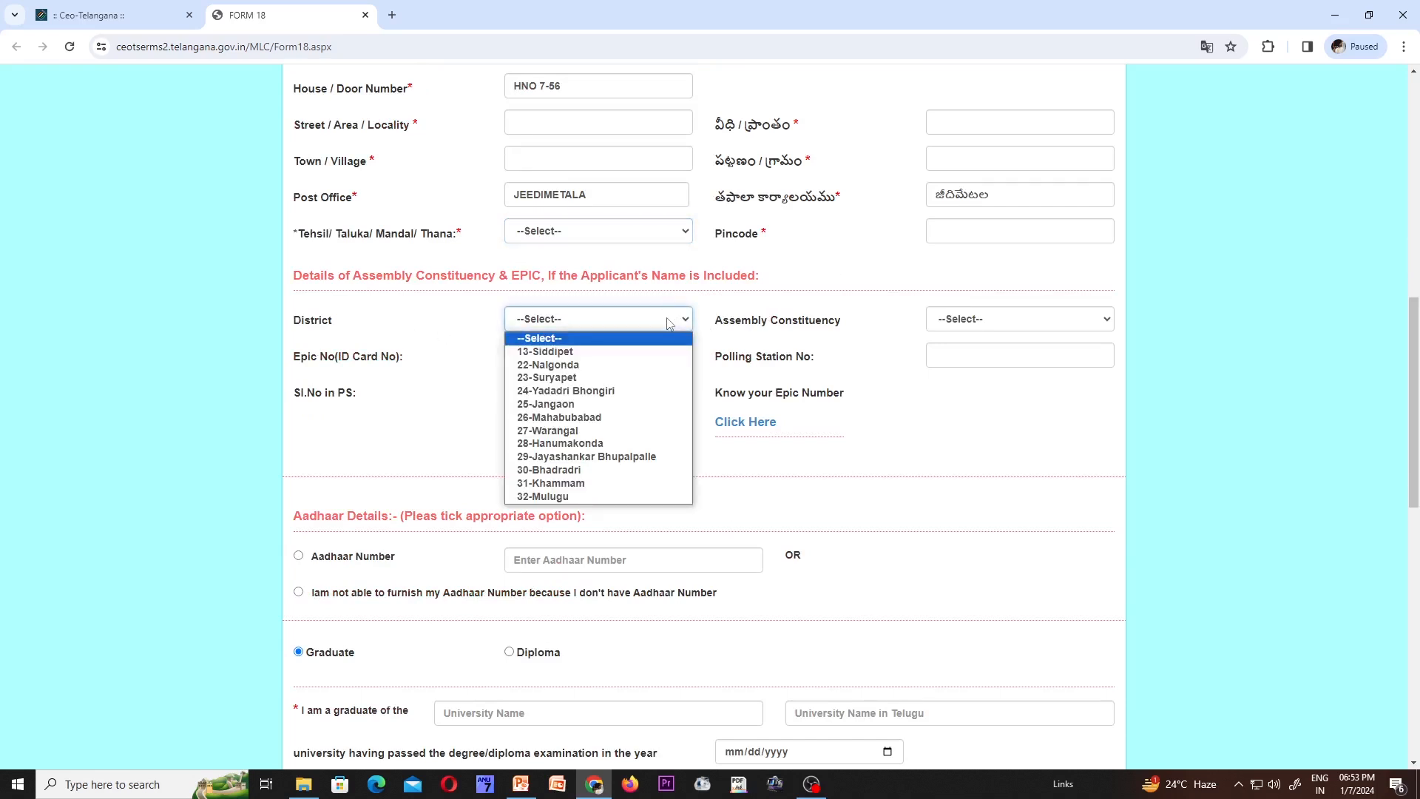
left_click(668, 320)
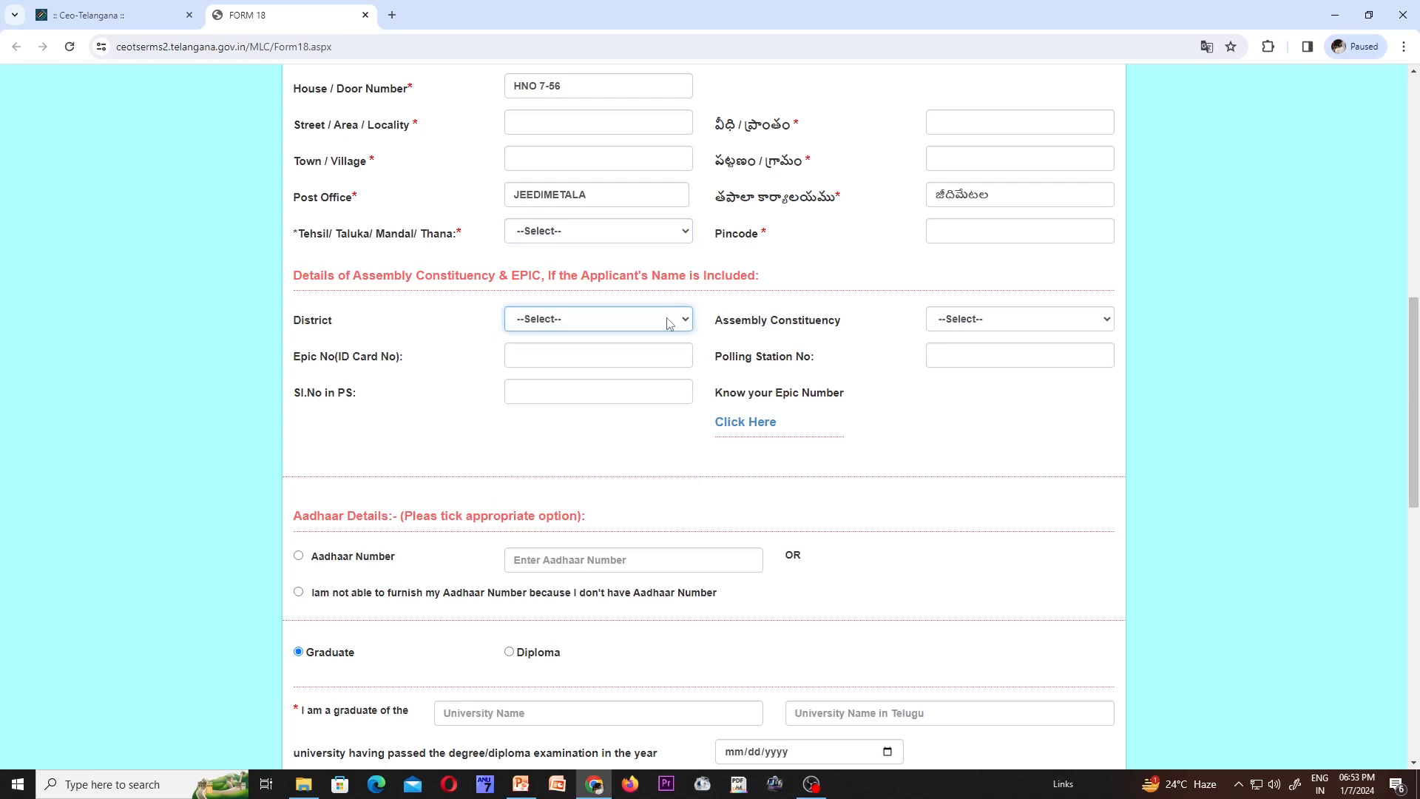
left_click(1092, 323)
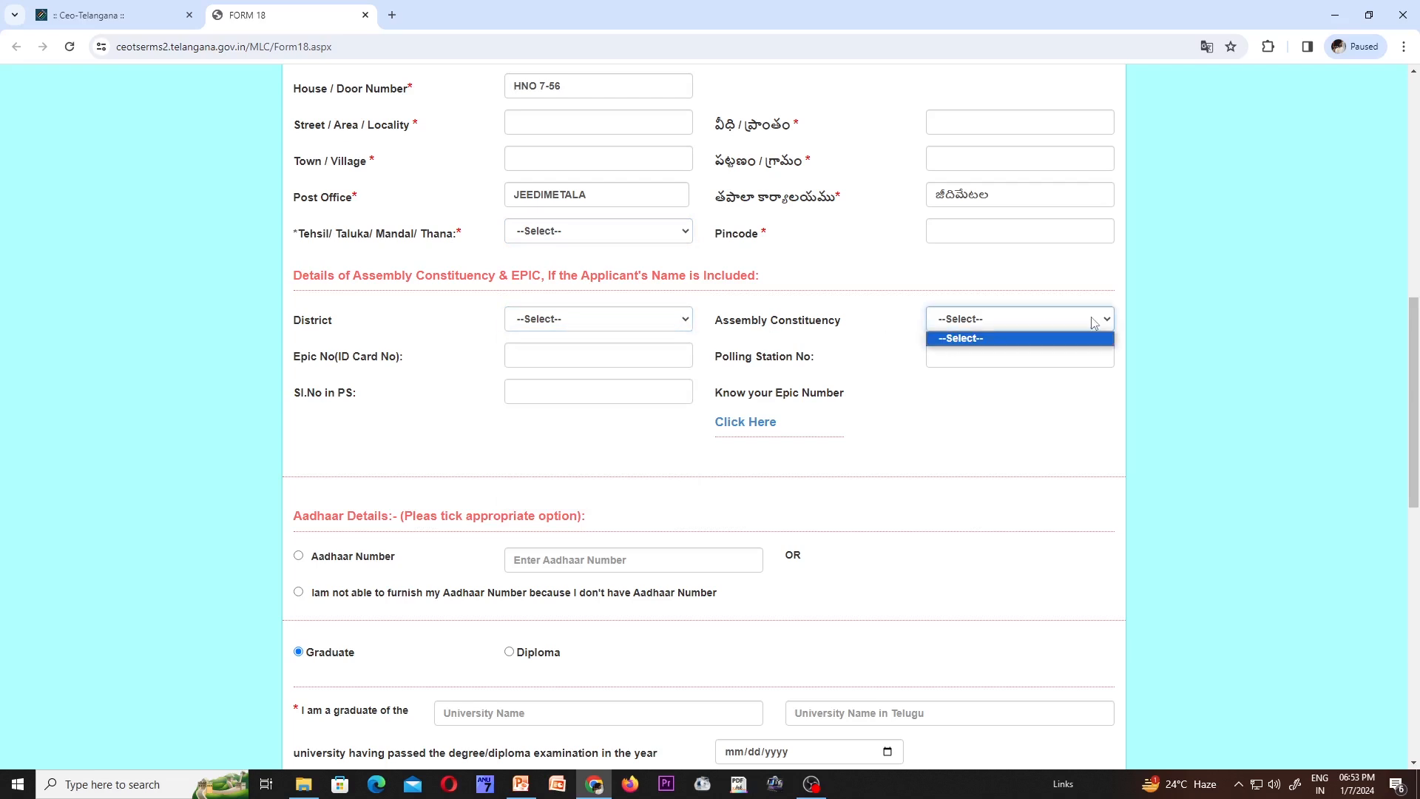
left_click(680, 327)
left_click(595, 351)
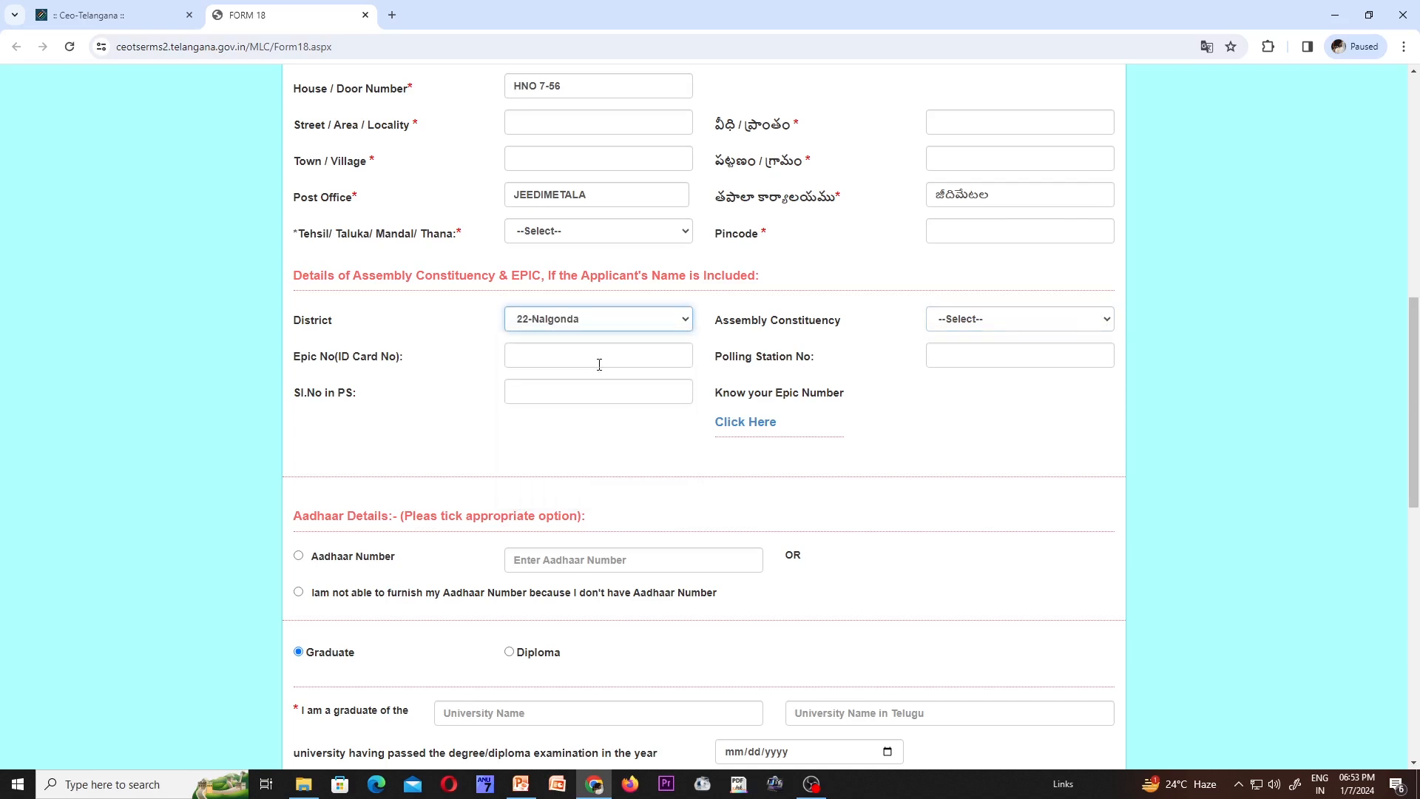
left_click(1107, 323)
left_click(1011, 378)
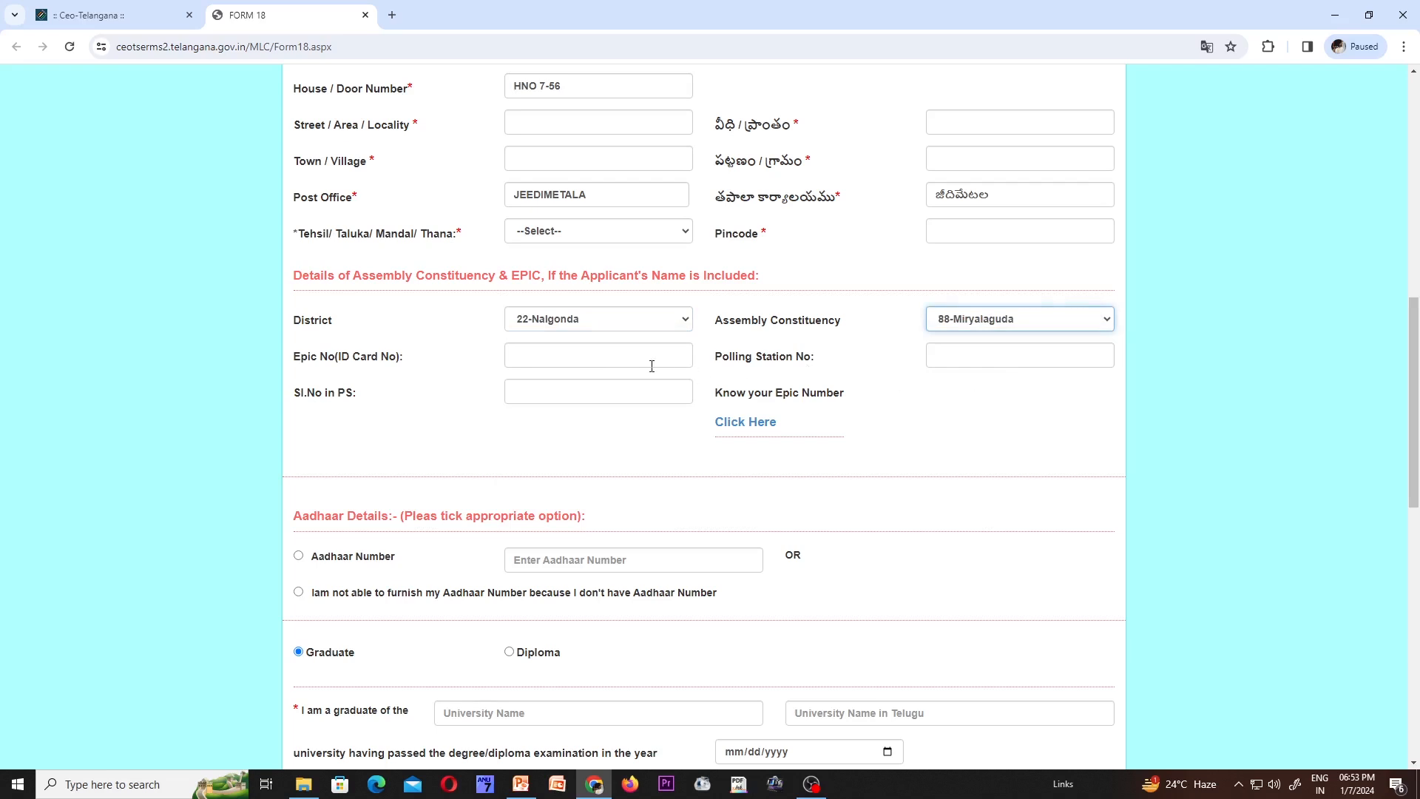
- Click through the EPIC number, polling station number and serial number fields
left_click(586, 357)
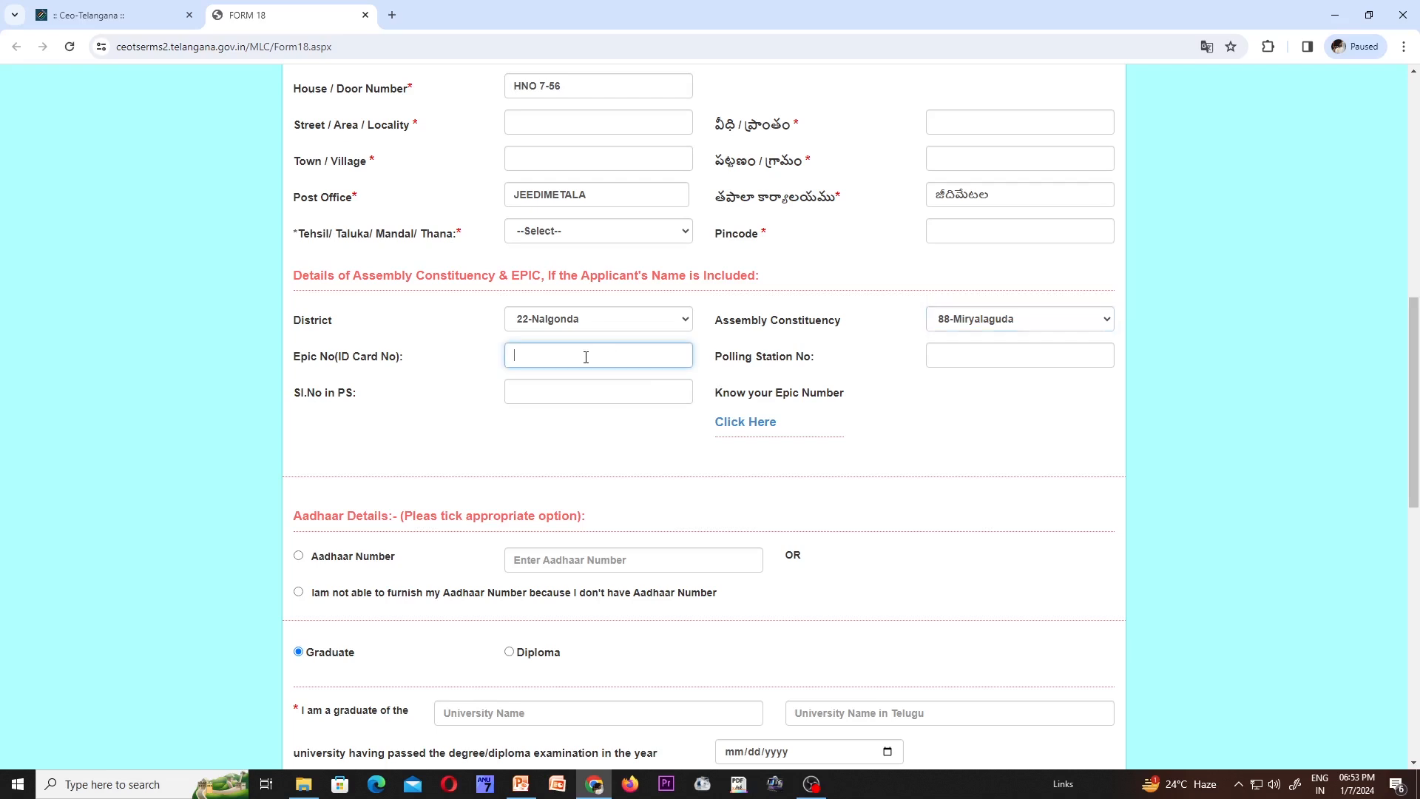
left_click(944, 351)
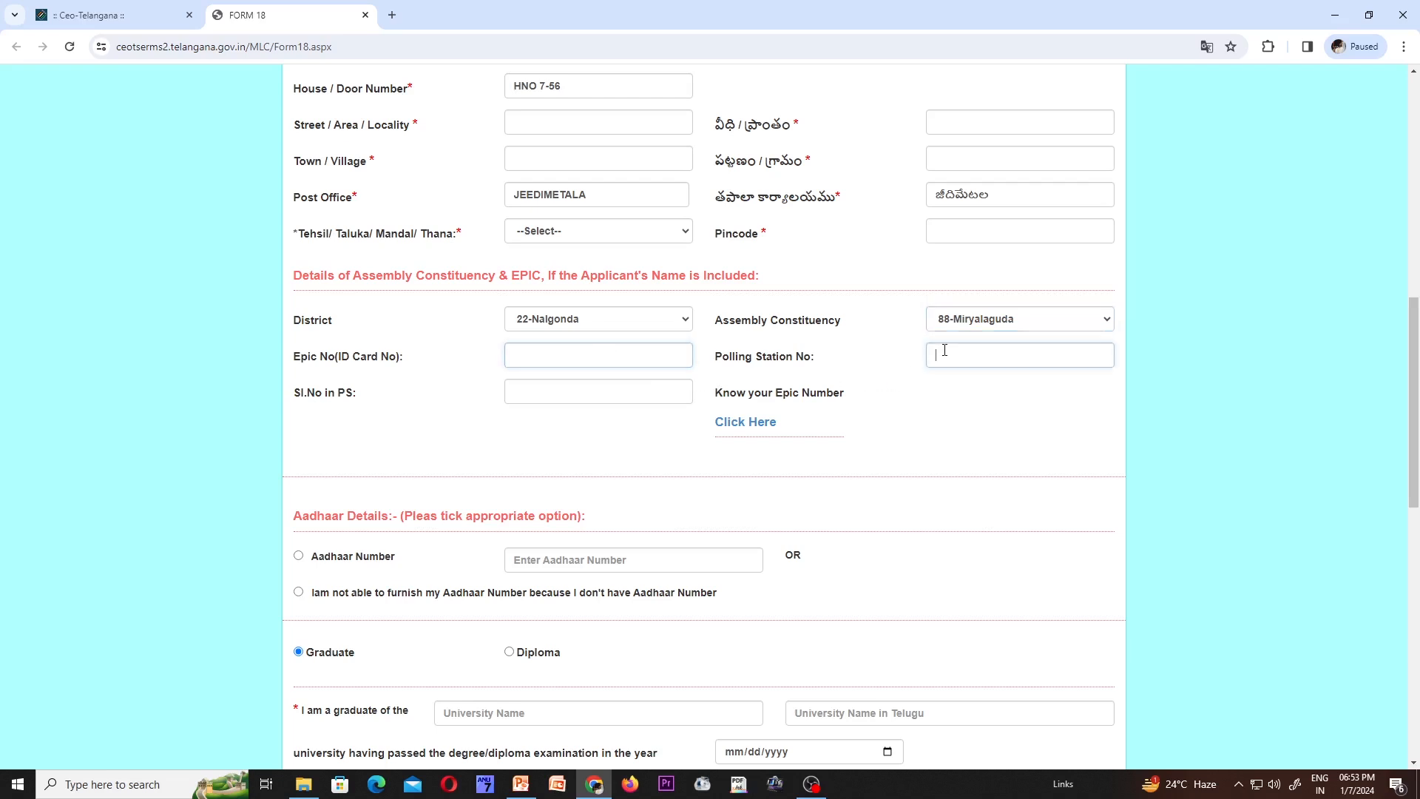
left_click(576, 394)
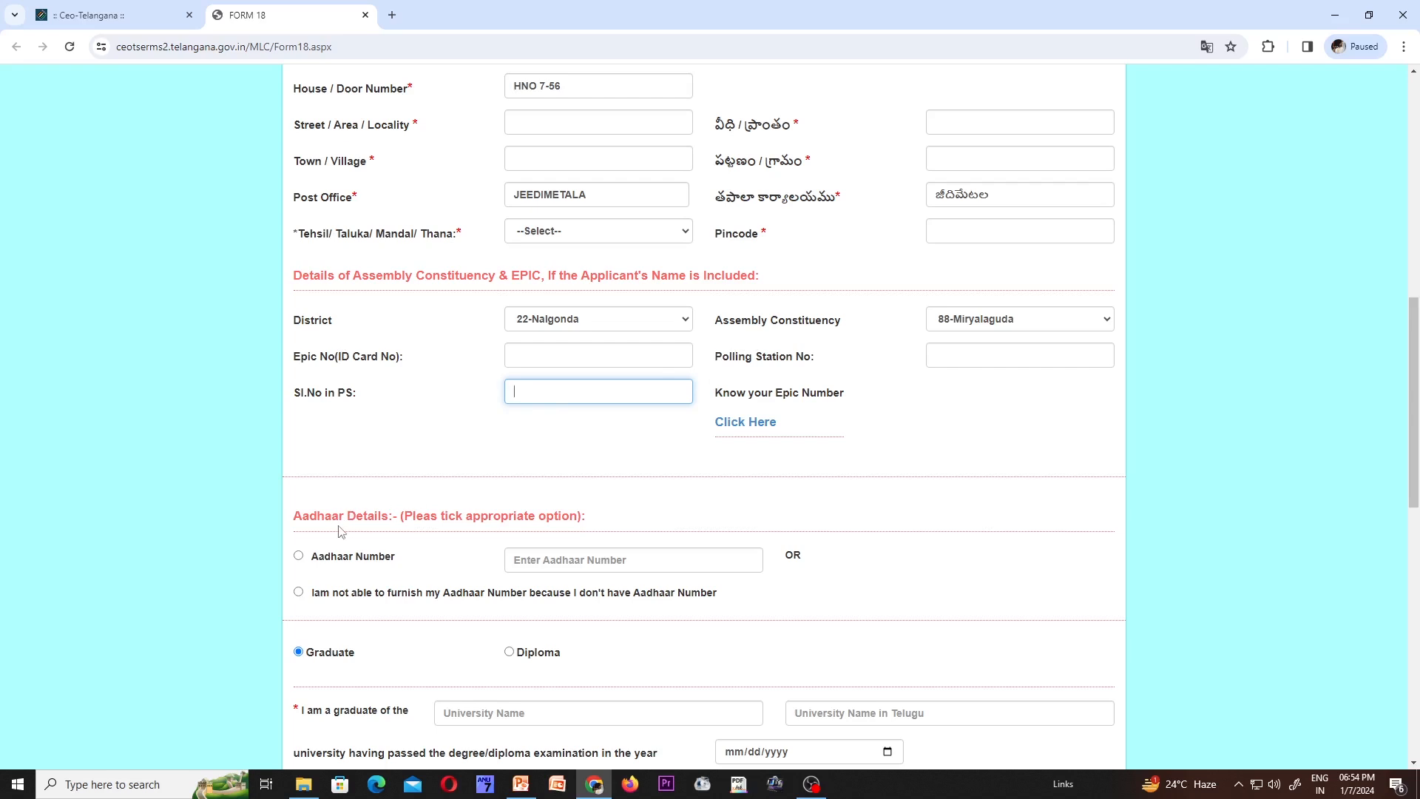
- Choose the declaration that no Aadhaar number is available
left_click(299, 557)
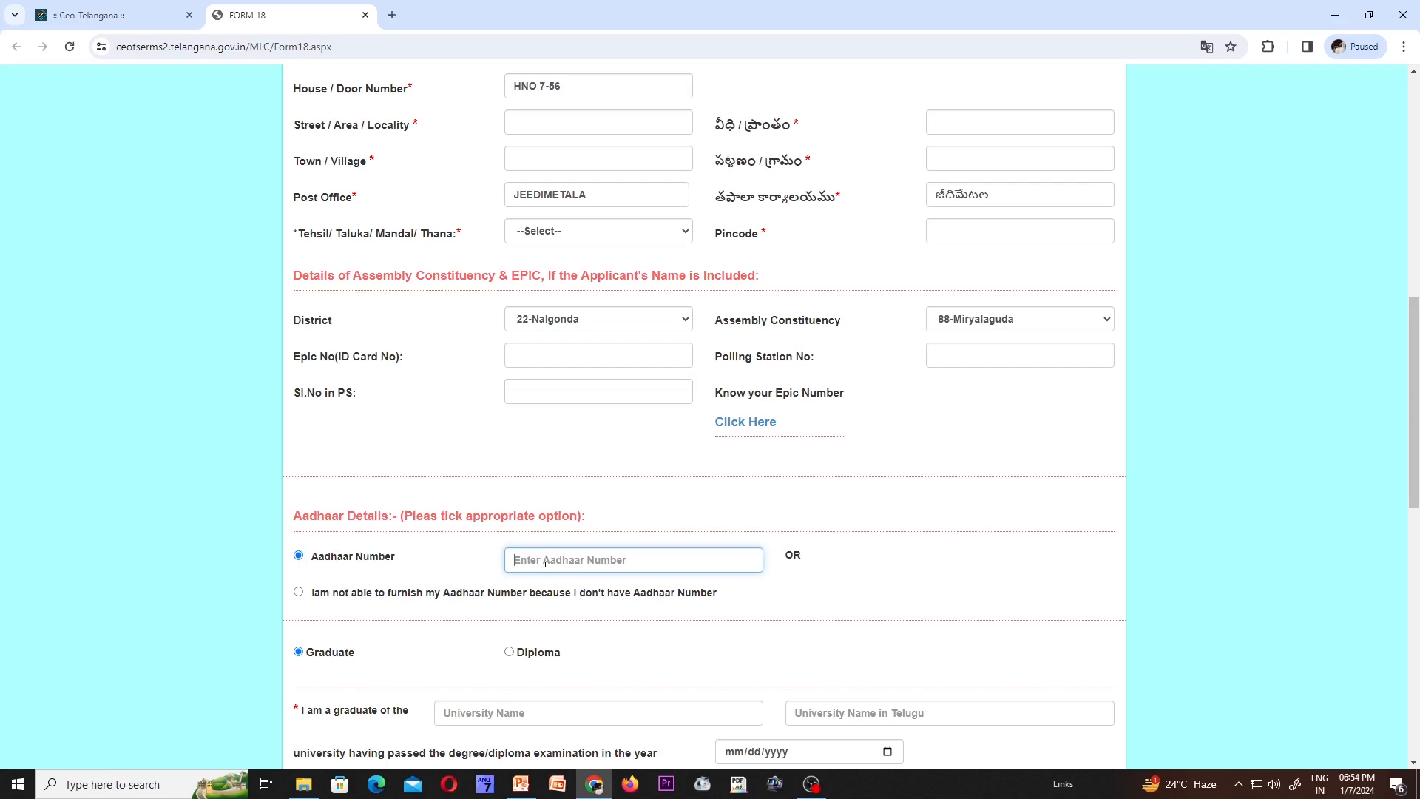
scroll(544, 562, "down", 3)
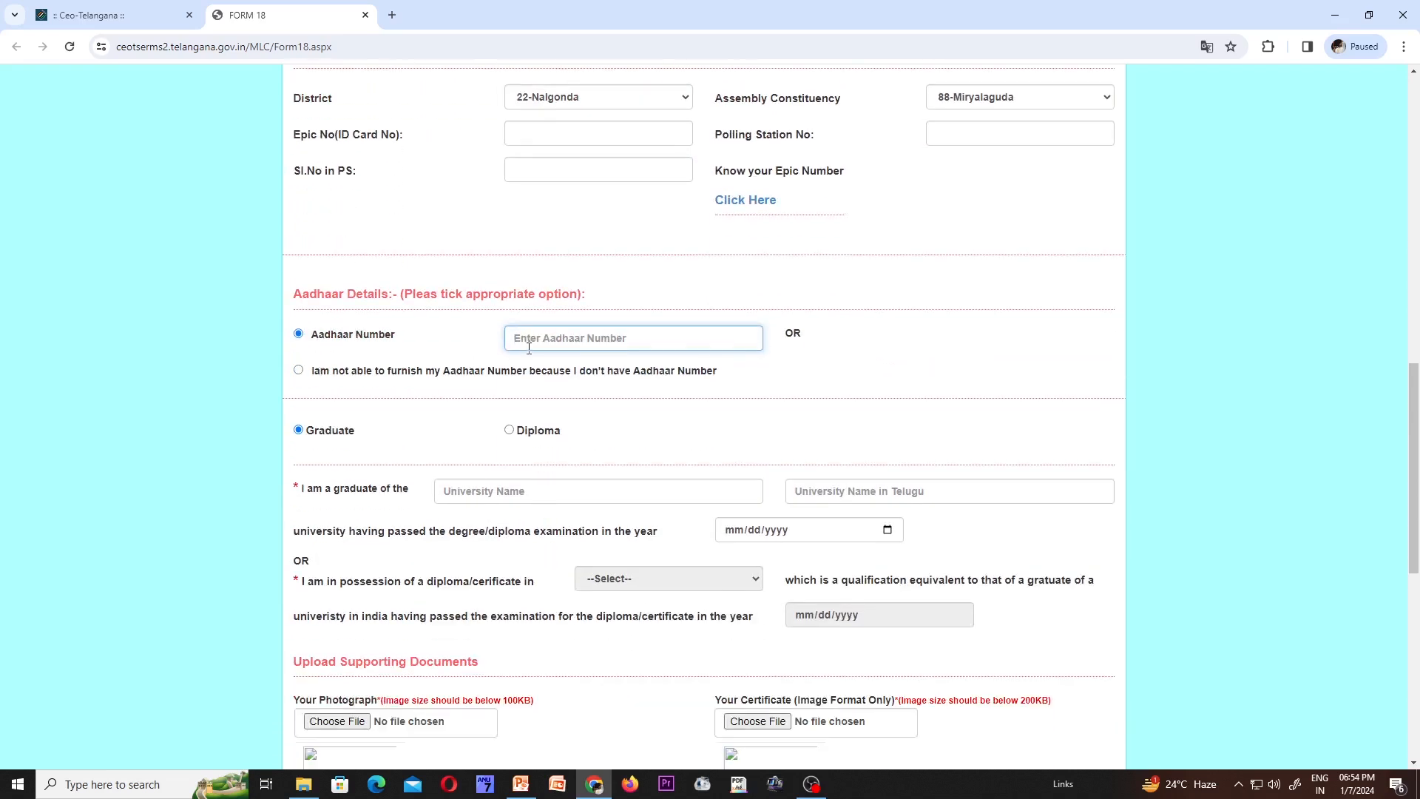
left_click(299, 370)
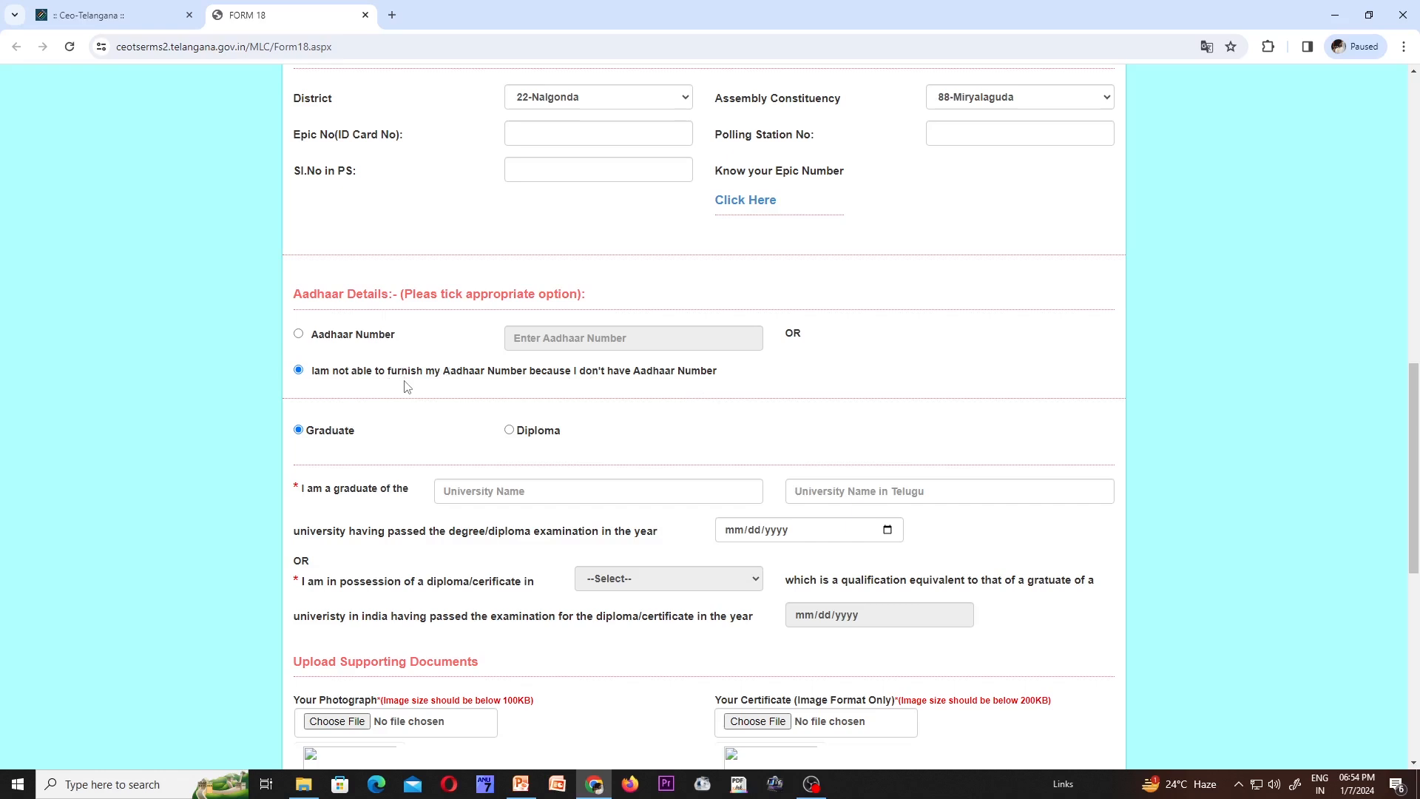
scroll(402, 386, "down", 2)
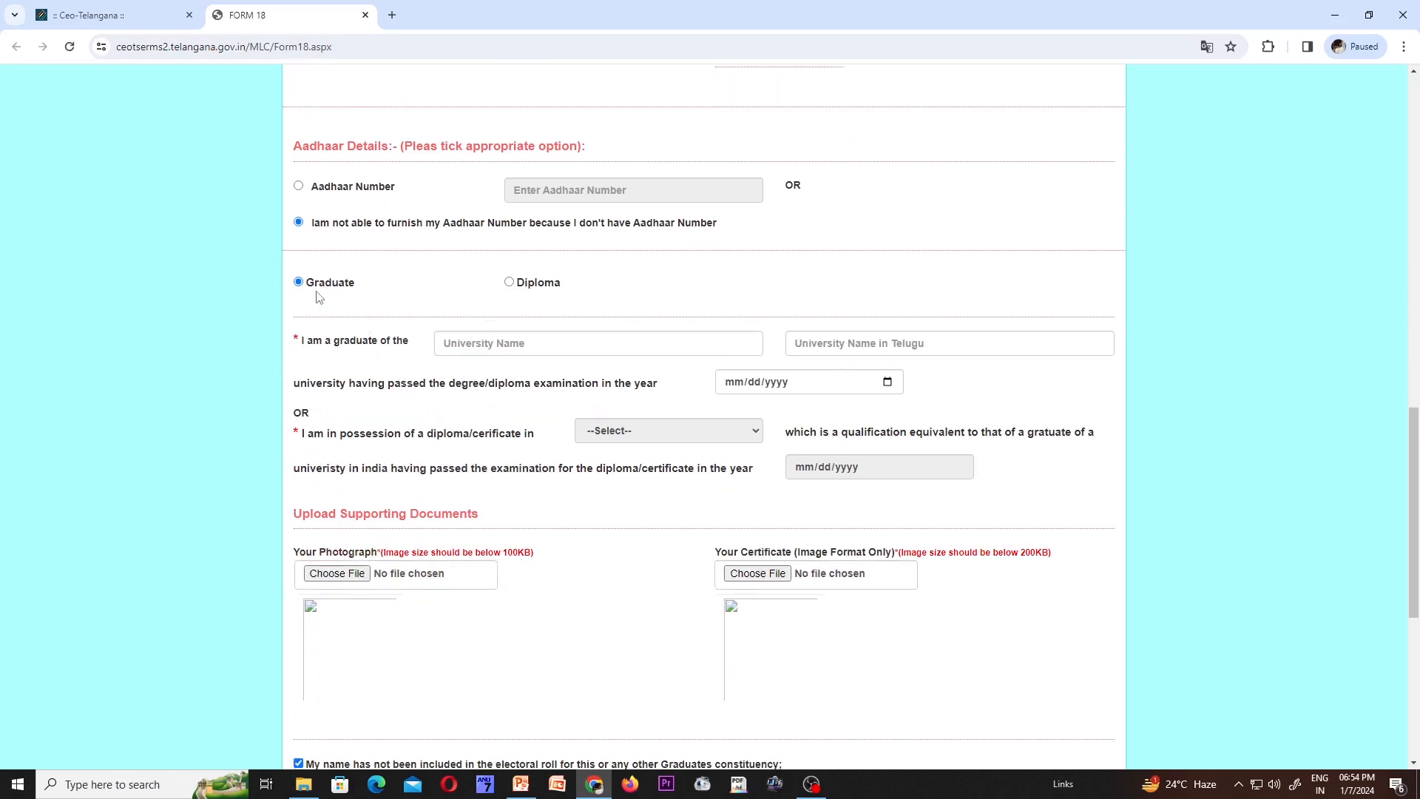
- Set the qualification type to Graduate after briefly selecting Diploma
left_click(510, 284)
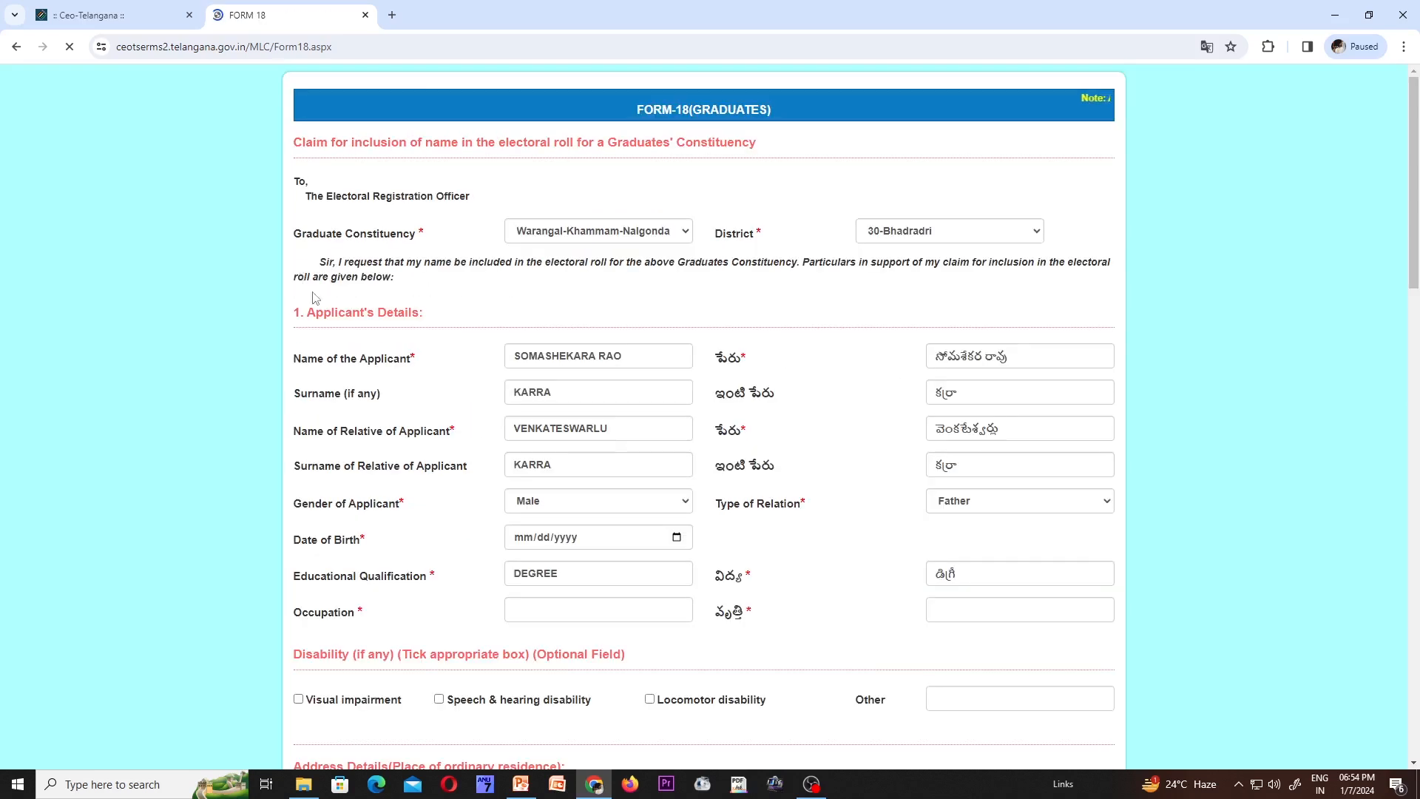
scroll(547, 438, "down", 15)
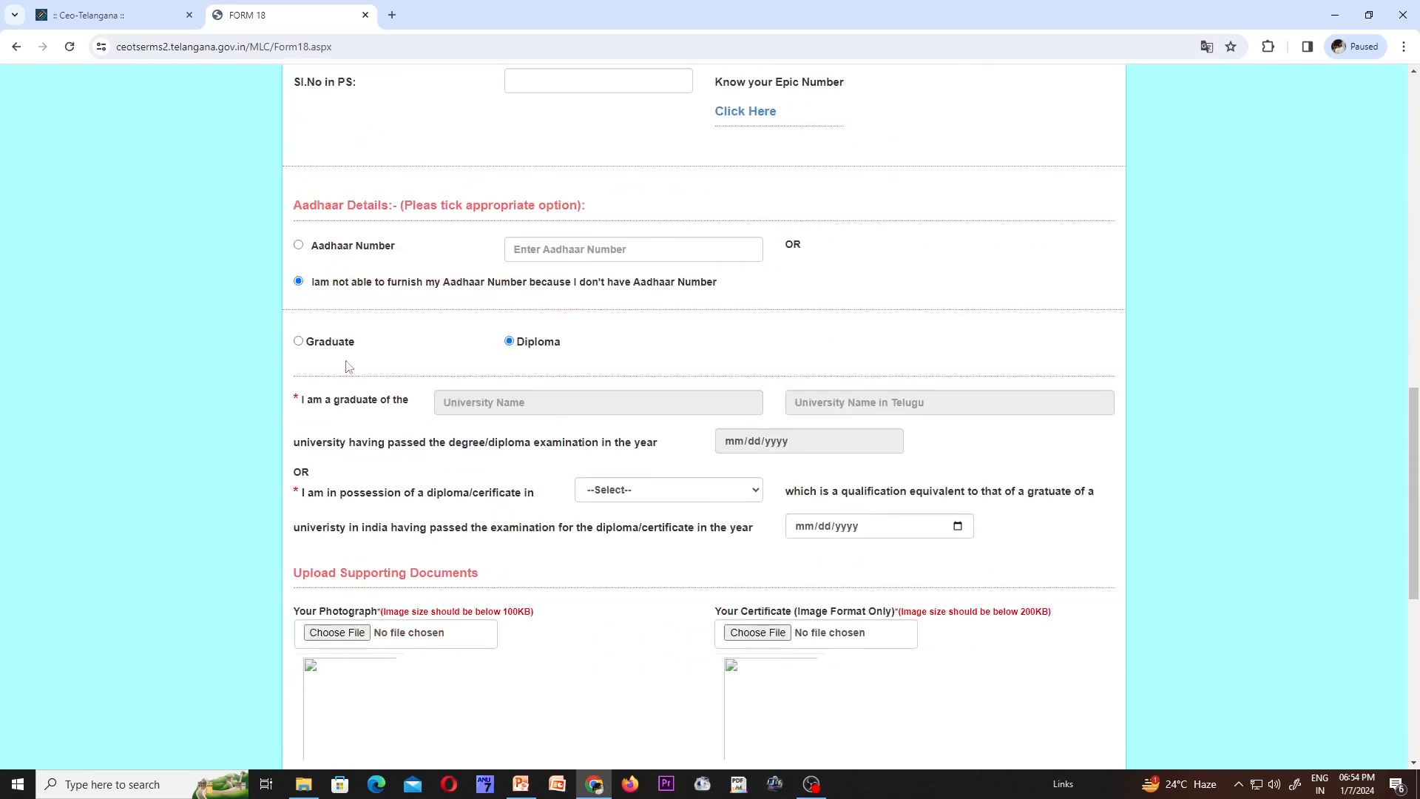
left_click(298, 346)
scroll(611, 440, "down", 12)
scroll(611, 440, "down", 3)
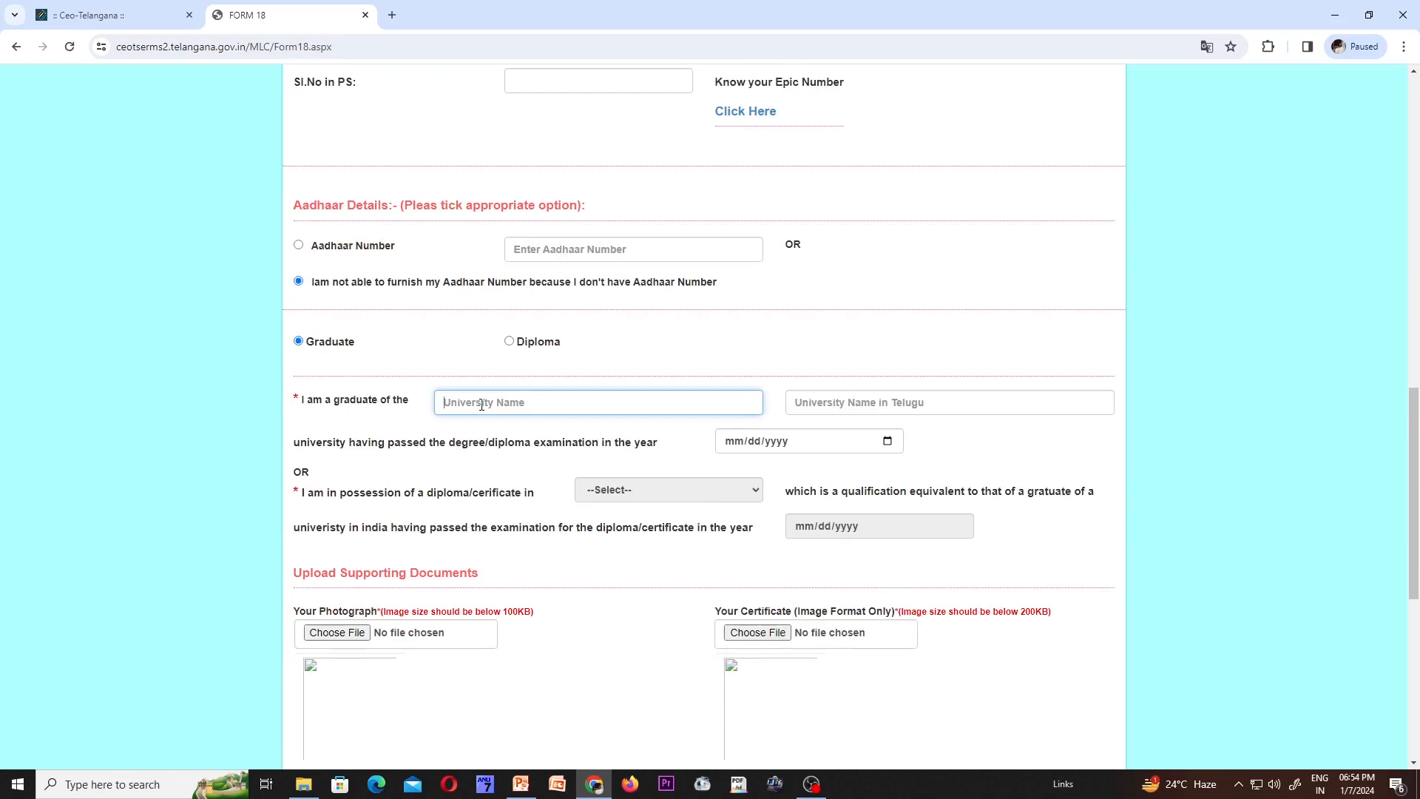
- Enter mrec as the university name and let its Telugu name fill automatically
type("mrec")
key("Tab")
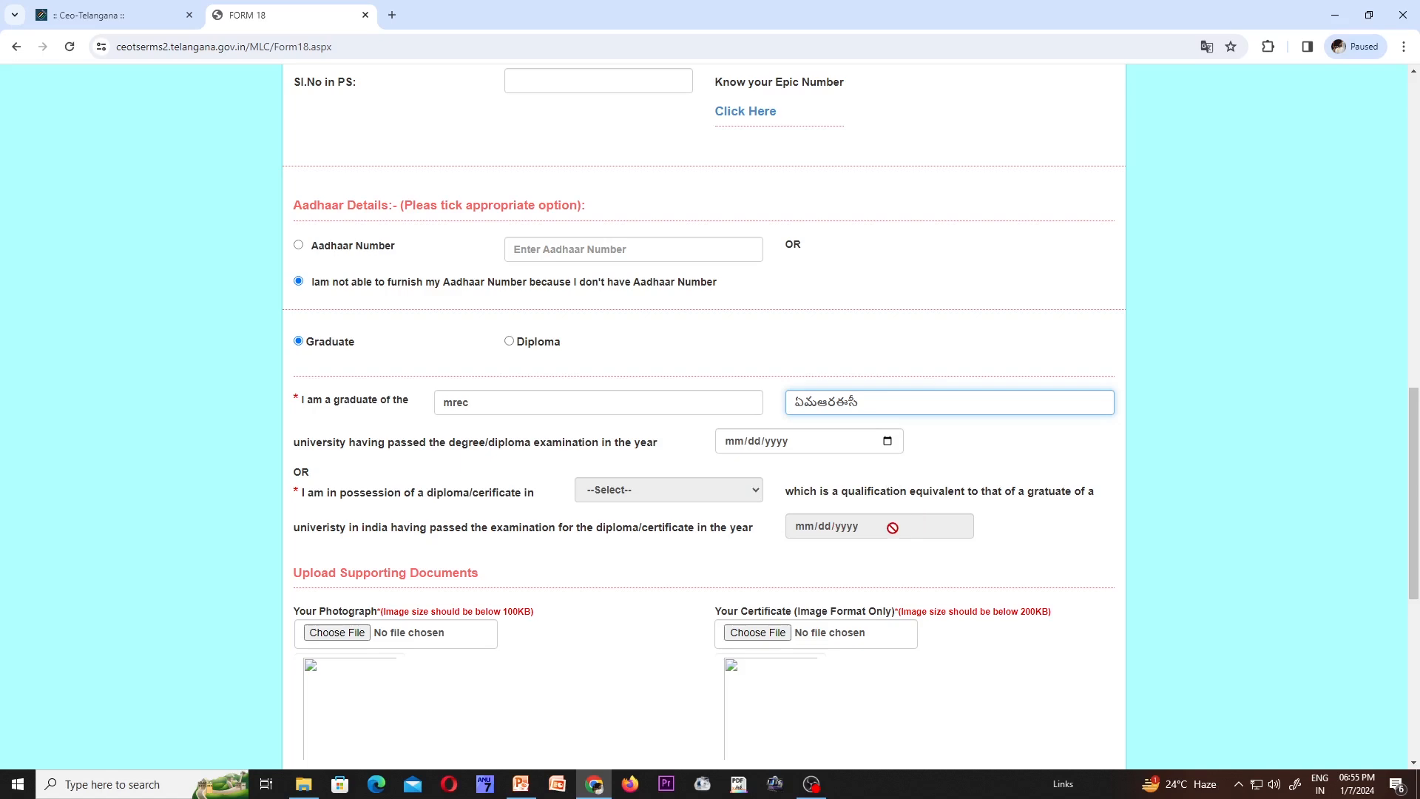
scroll(893, 530, "down", 3)
scroll(895, 534, "down", 2)
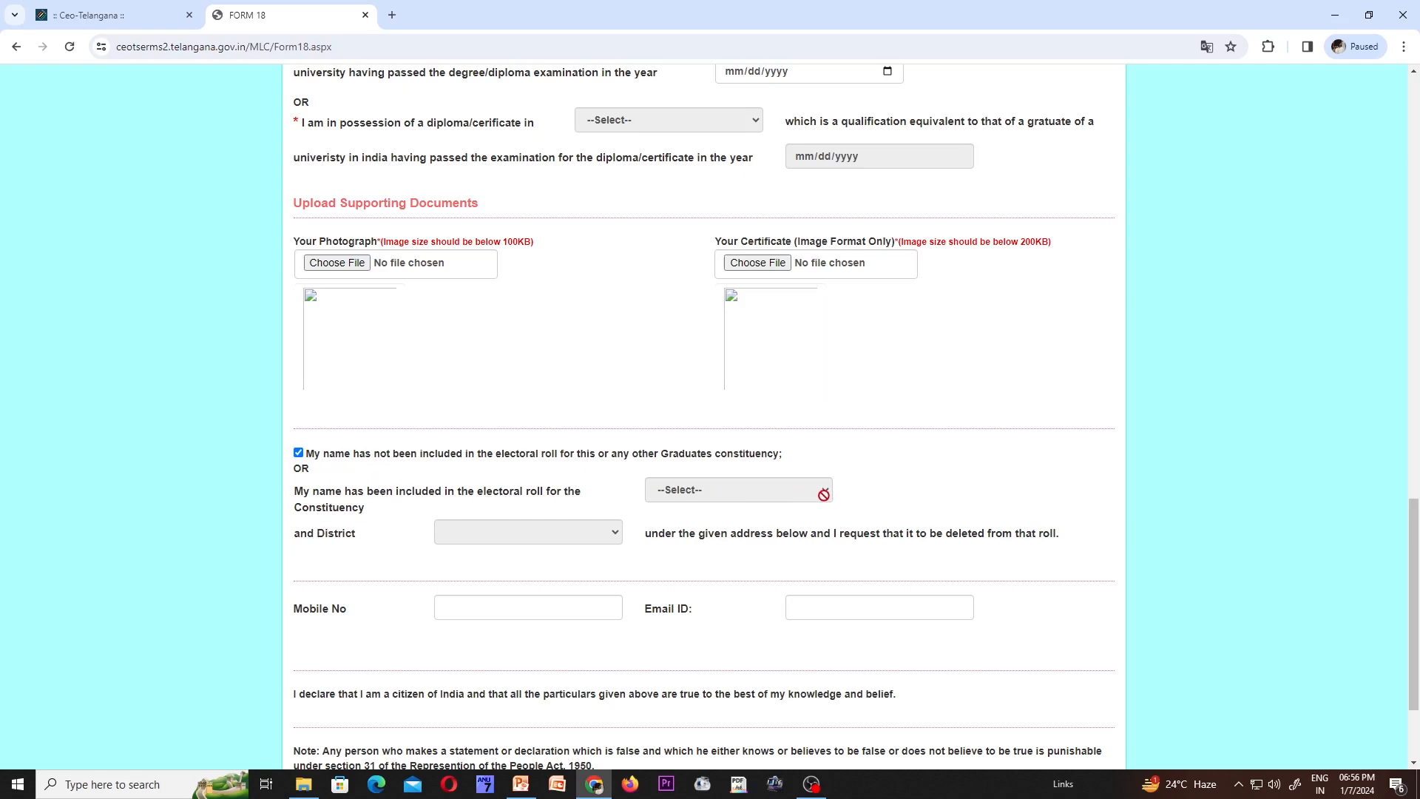
- Dismiss the mobile-number autofill, then type the displayed captcha code at the form's bottom
left_click(464, 609)
left_click(427, 598)
scroll(710, 627, "down", 1)
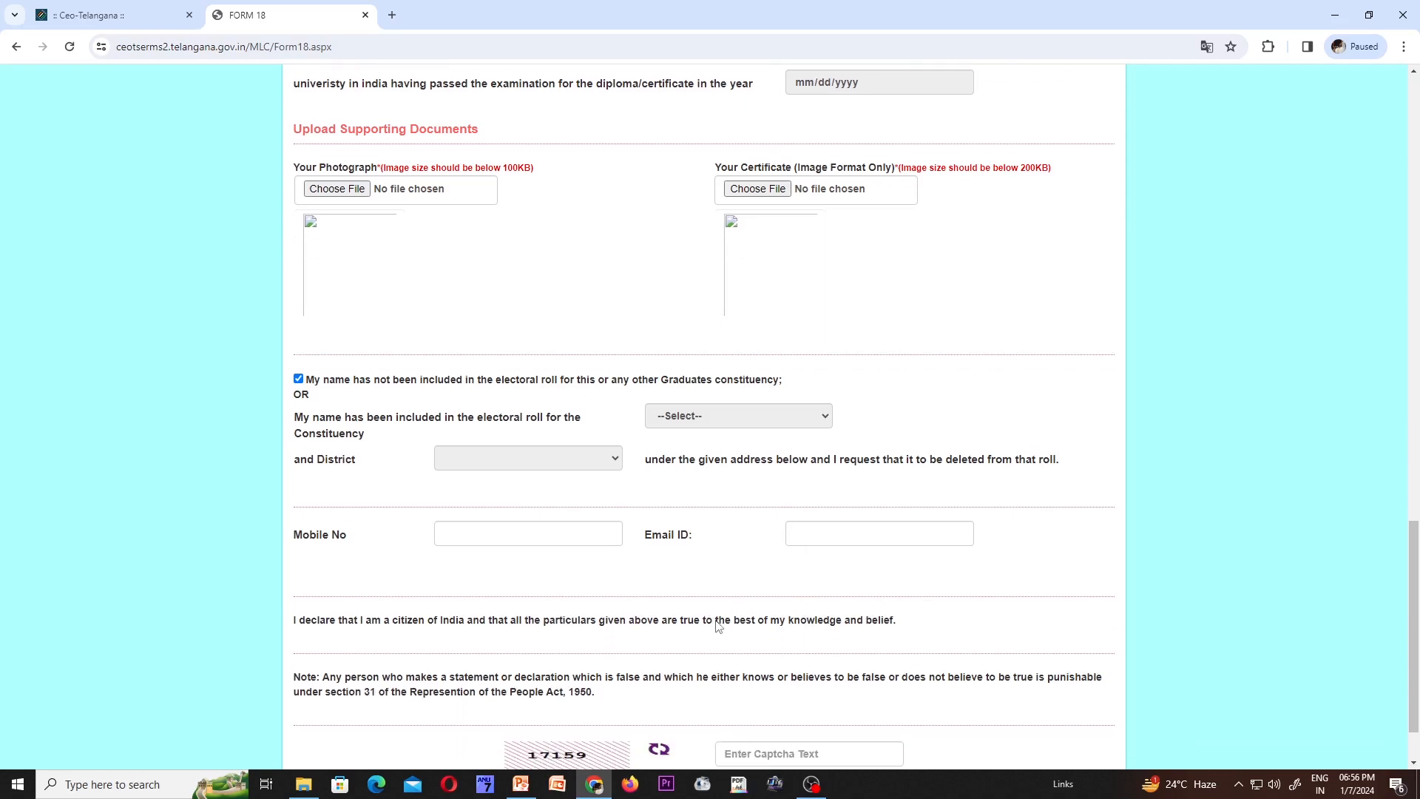
scroll(716, 627, "down", 1)
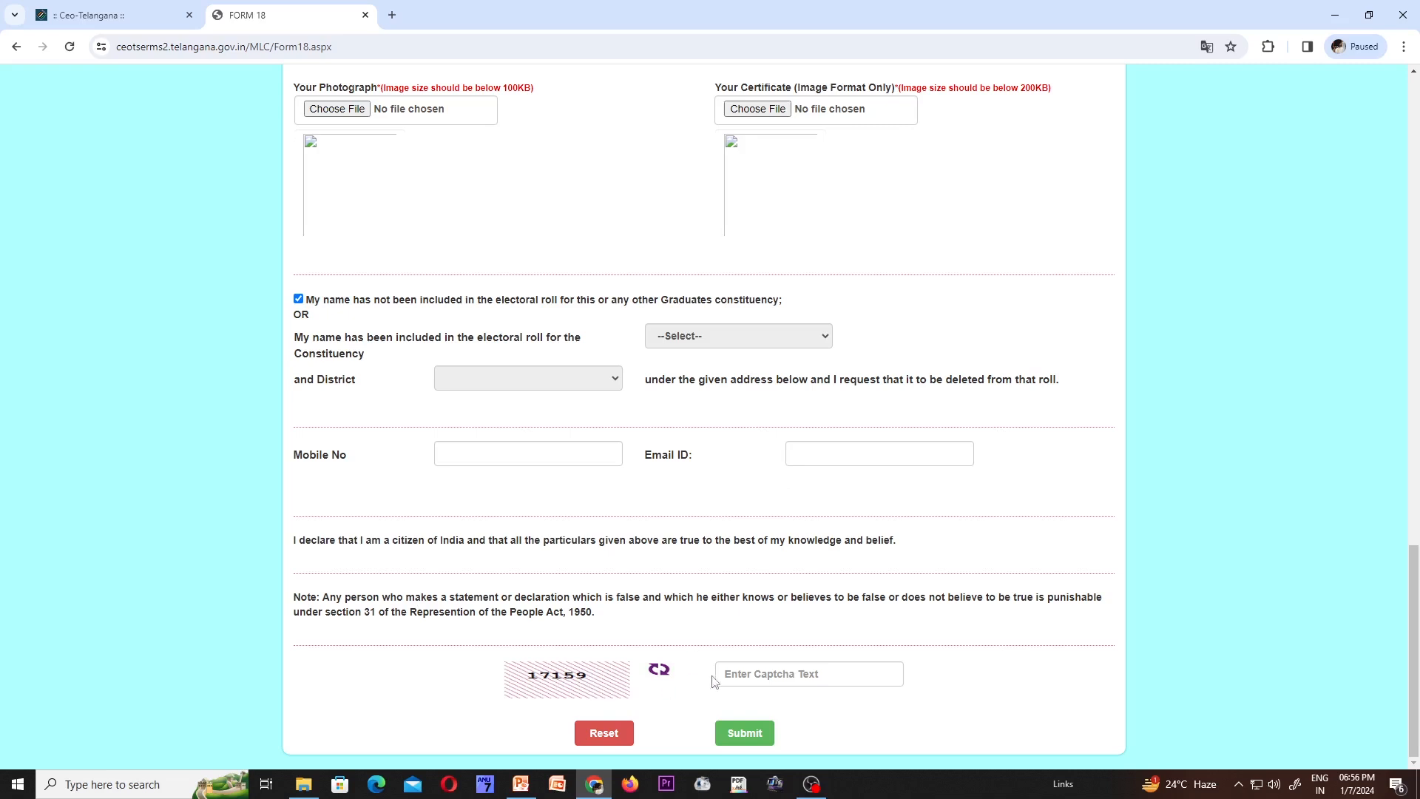
left_click(768, 673)
type("17159")
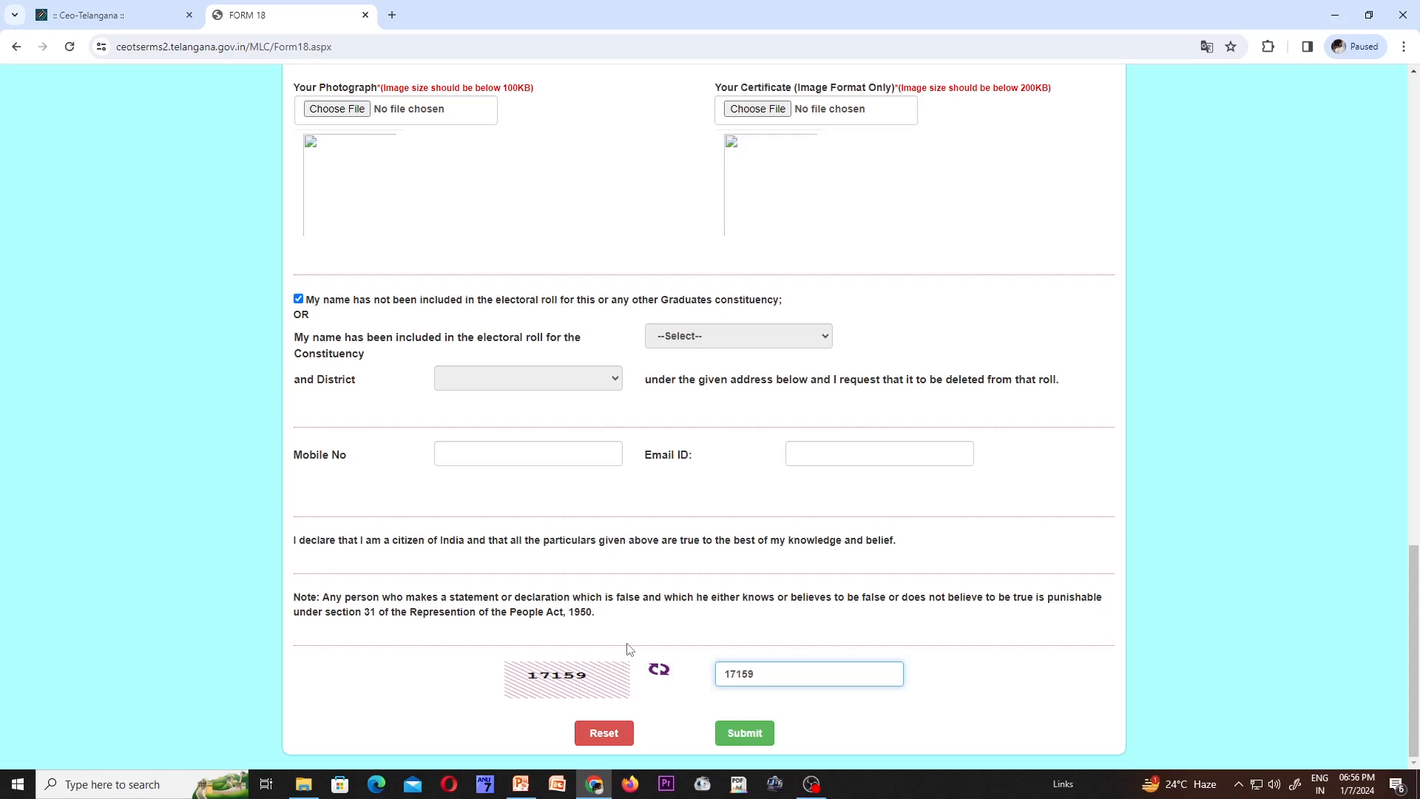
- Enter STATE GOVT EMPLOYEE as the occupation and let the Telugu occupation auto-fill
scroll(633, 648, "up", 20)
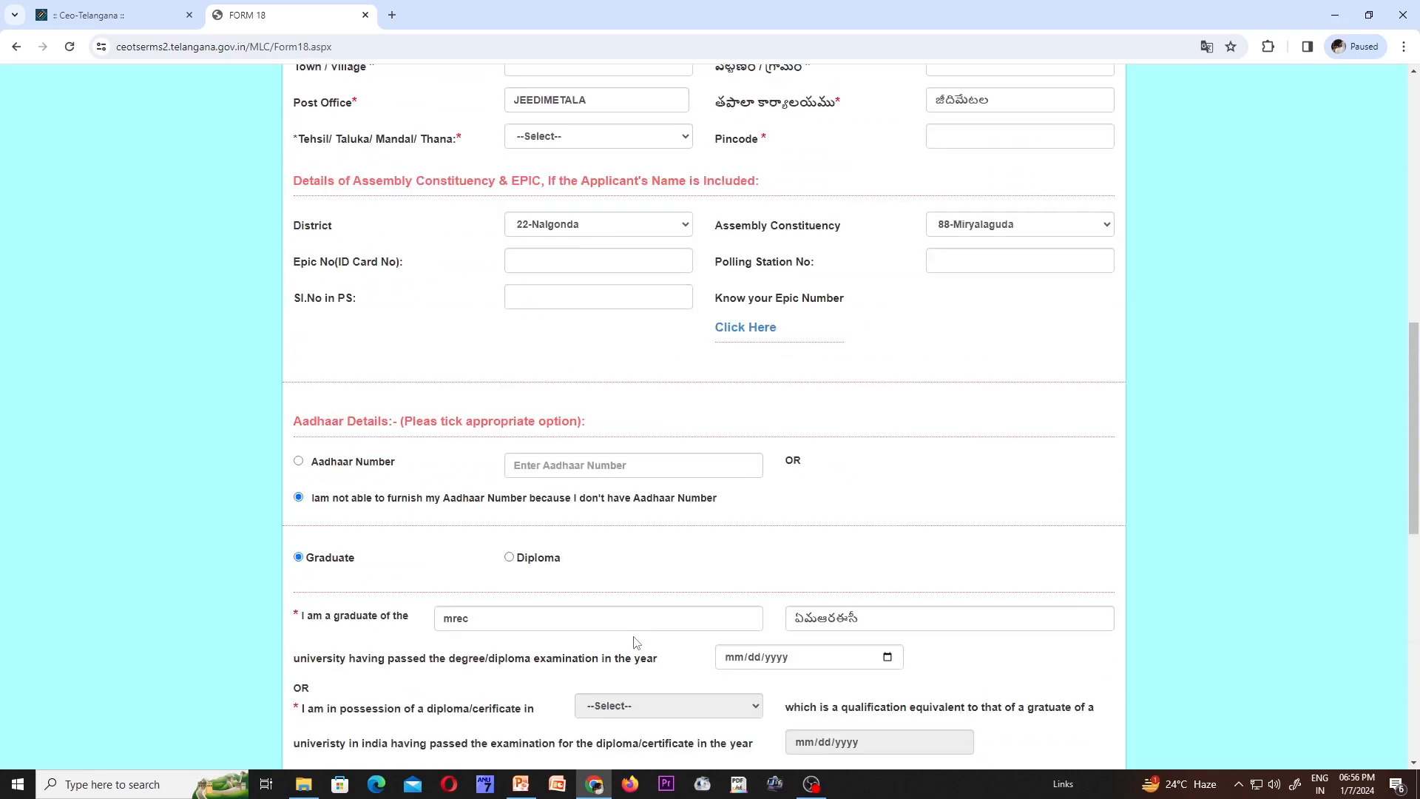
scroll(633, 642, "up", 3)
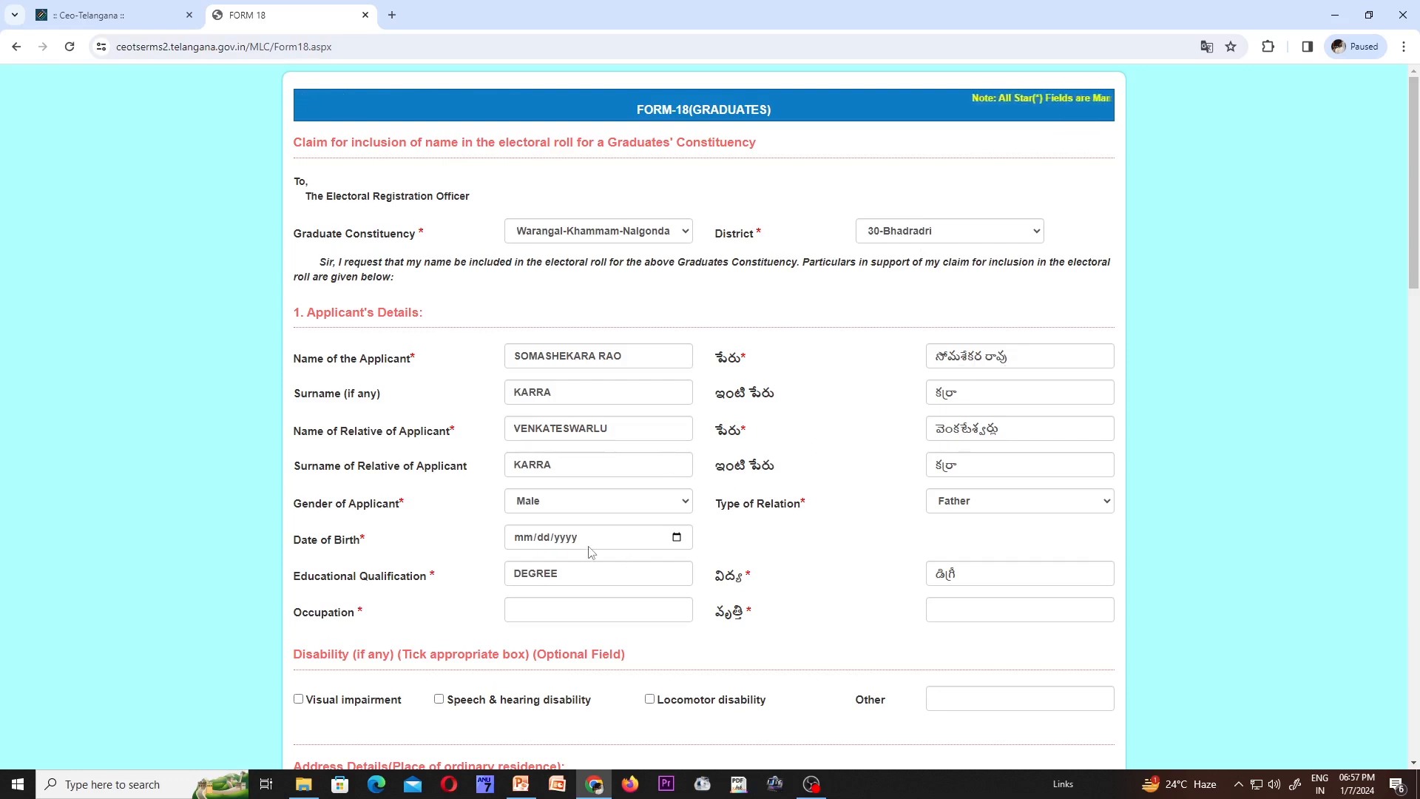
scroll(589, 552, "down", 2)
left_click(526, 471)
type("STATE ")
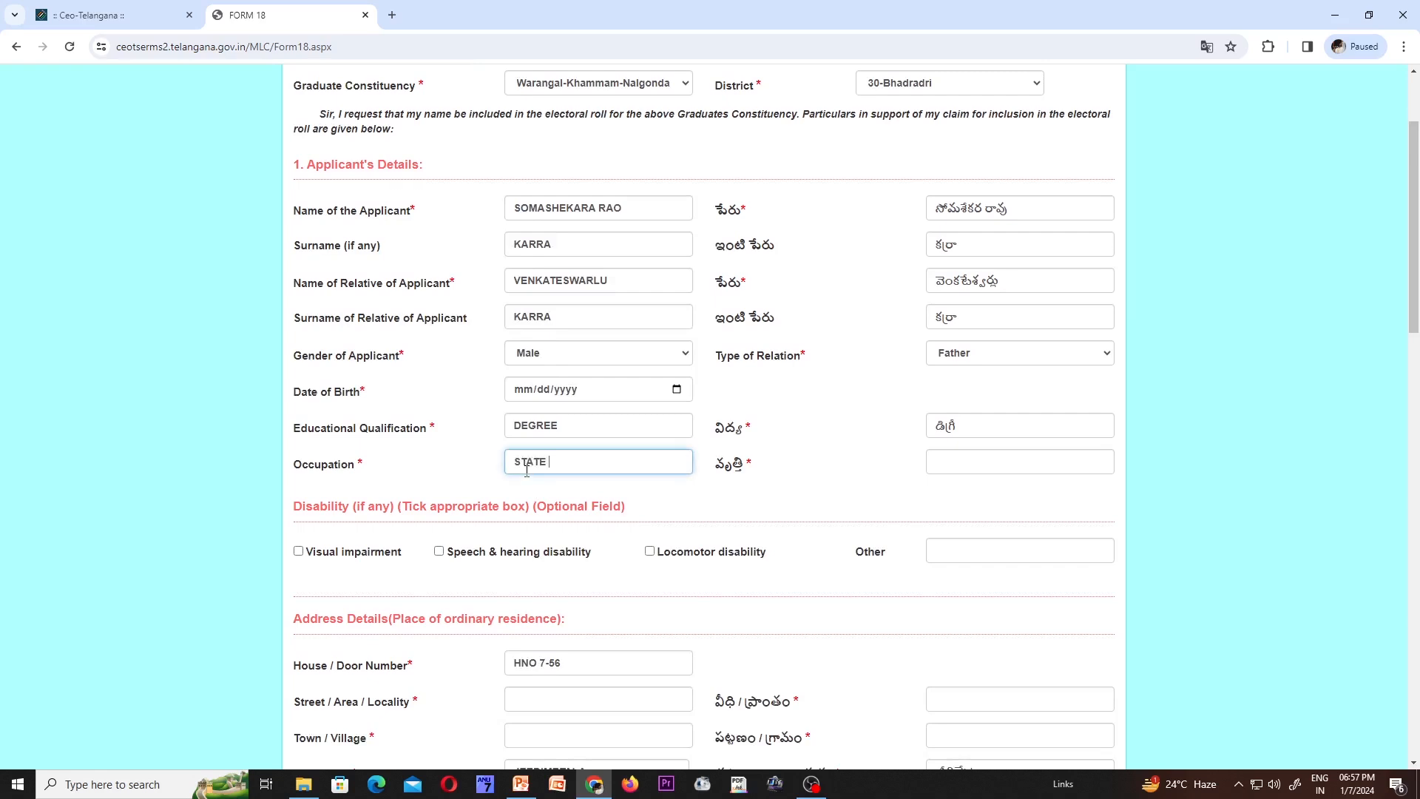
type("GOVT EMPLOYEE")
key("Tab")
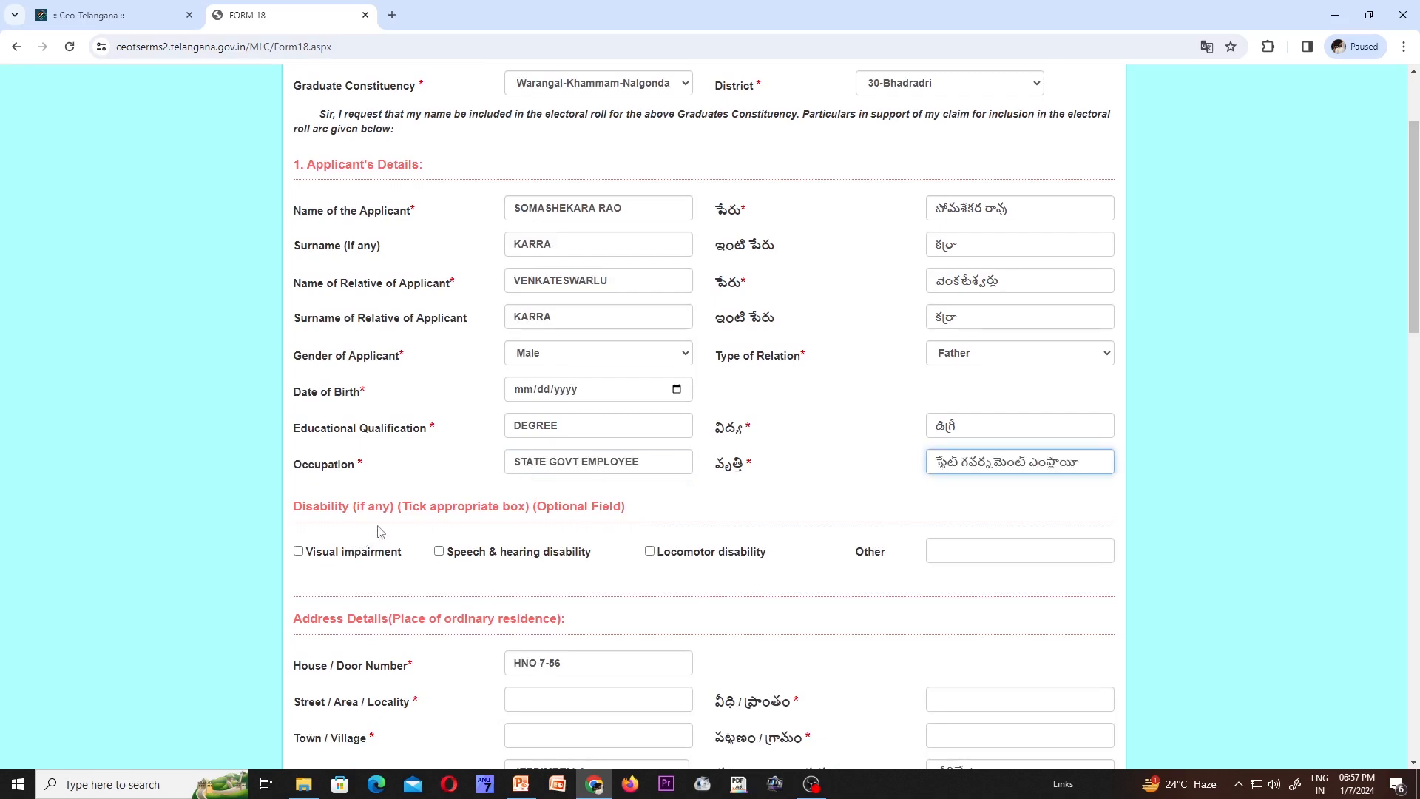
scroll(372, 551, "down", 3)
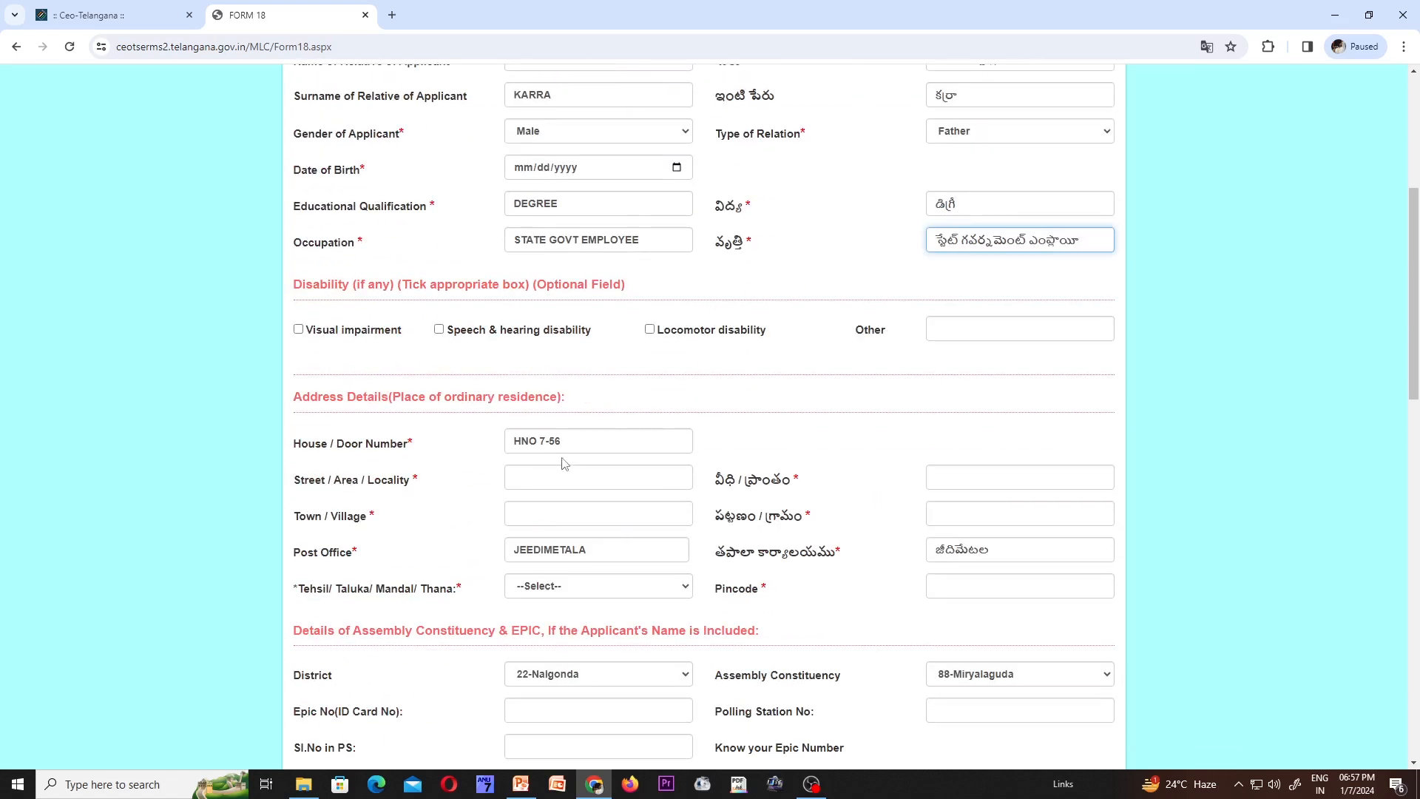
scroll(575, 572, "down", 4)
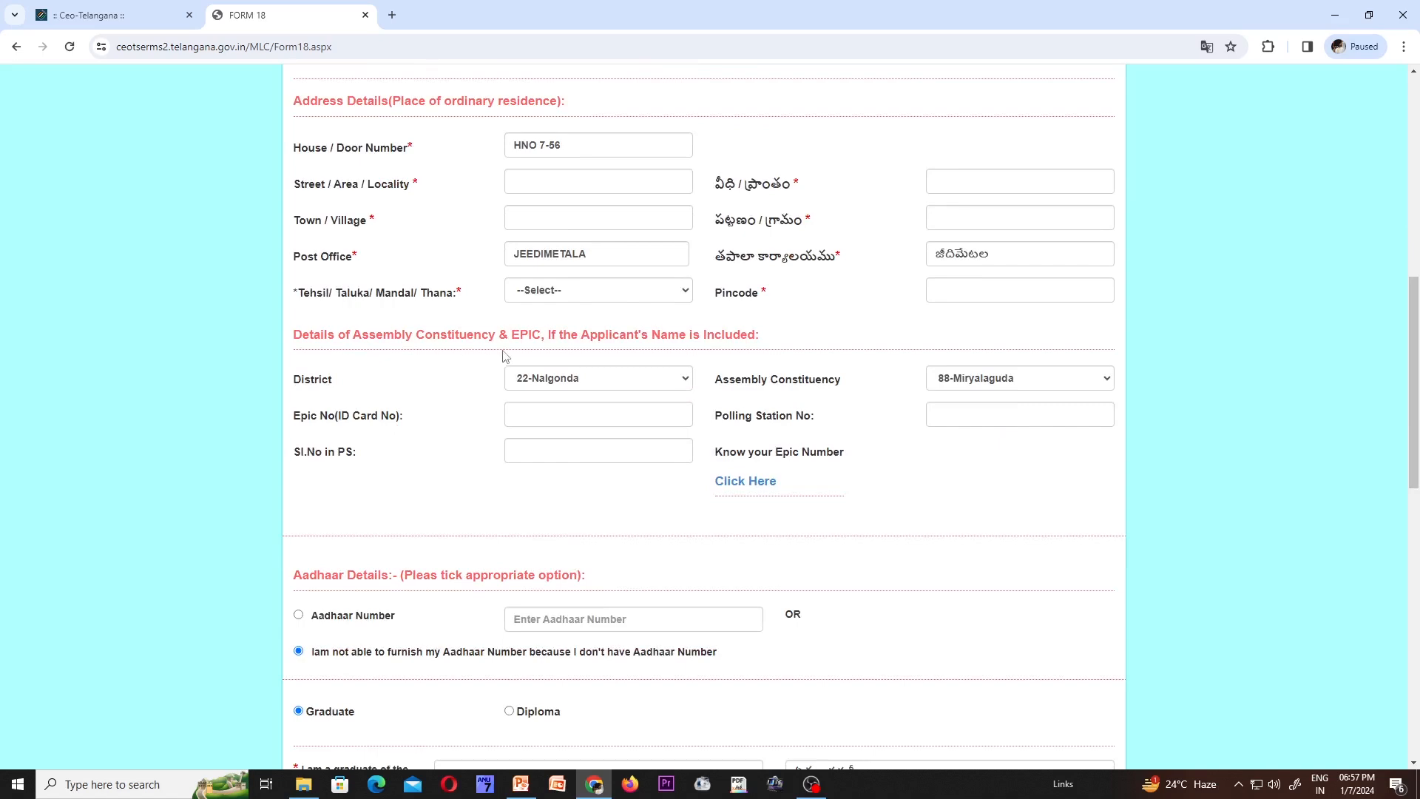
scroll(569, 440, "down", 2)
scroll(569, 440, "down", 1)
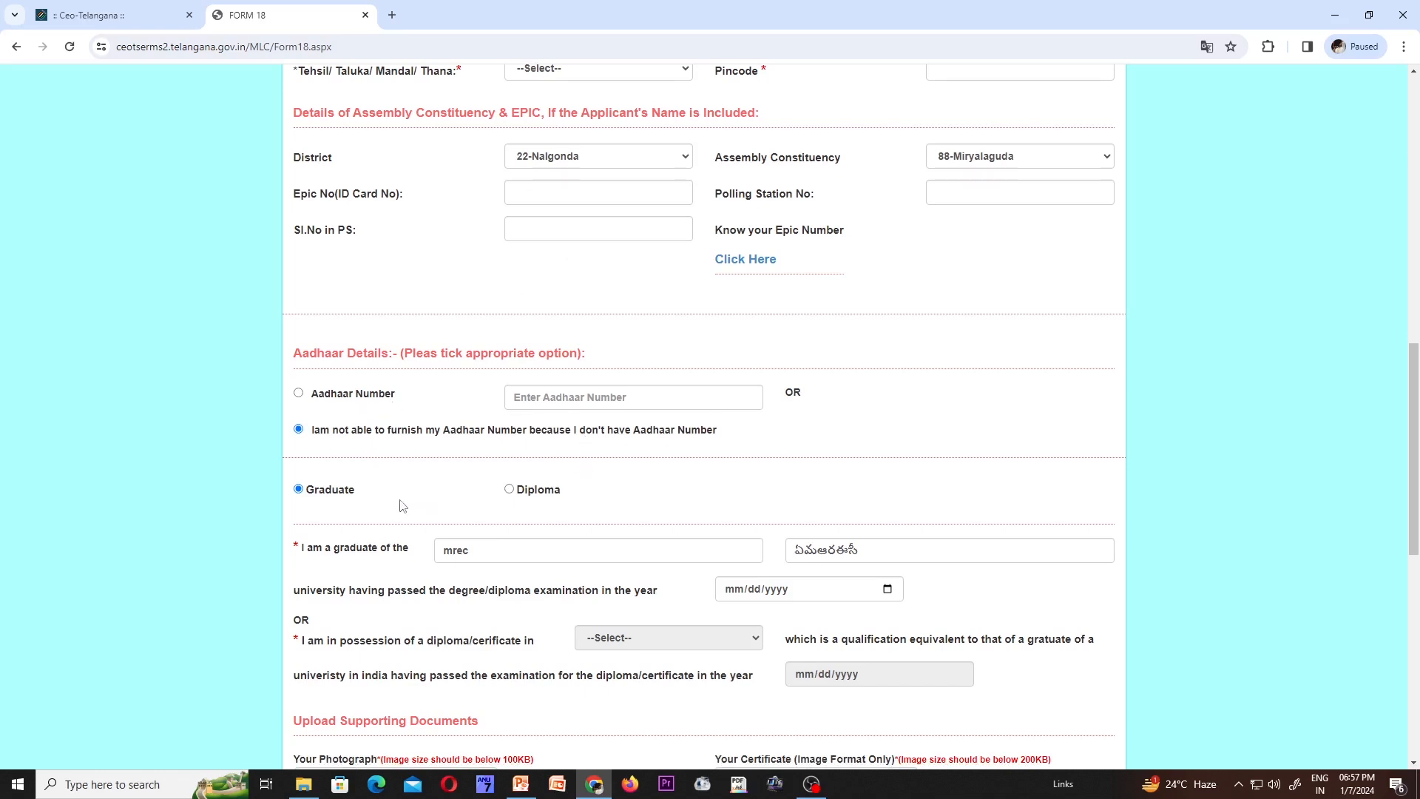
scroll(555, 406, "down", 2)
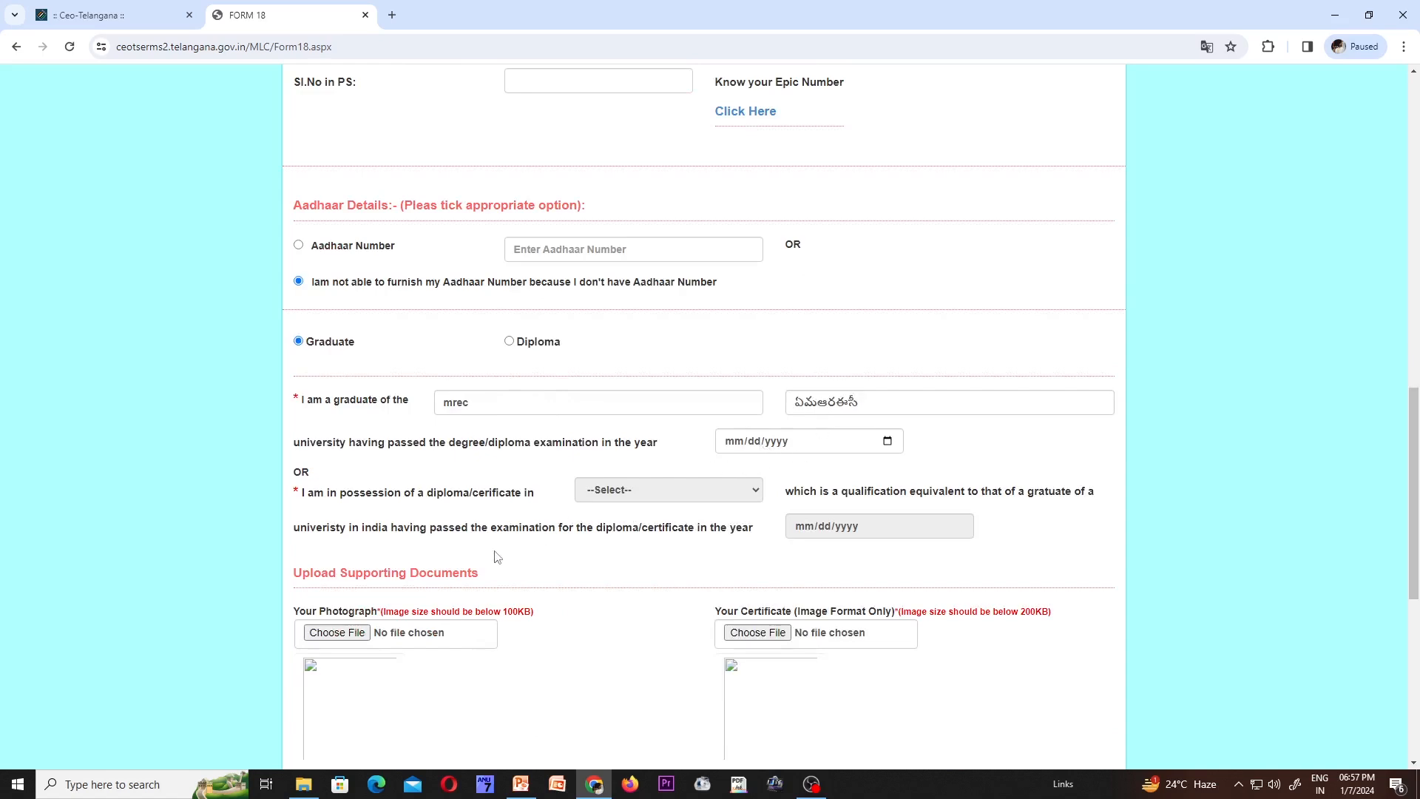
scroll(497, 558, "down", 3)
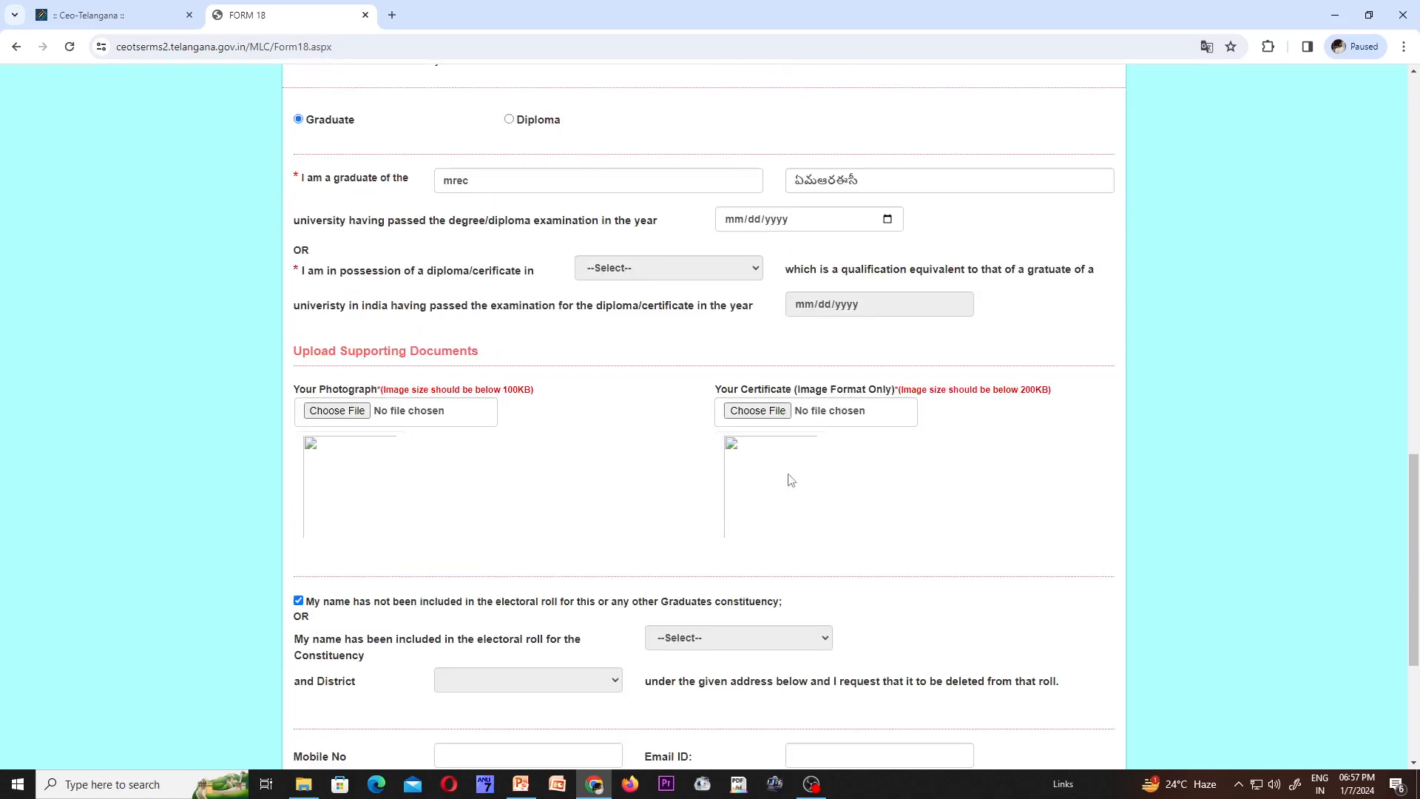
scroll(786, 479, "down", 4)
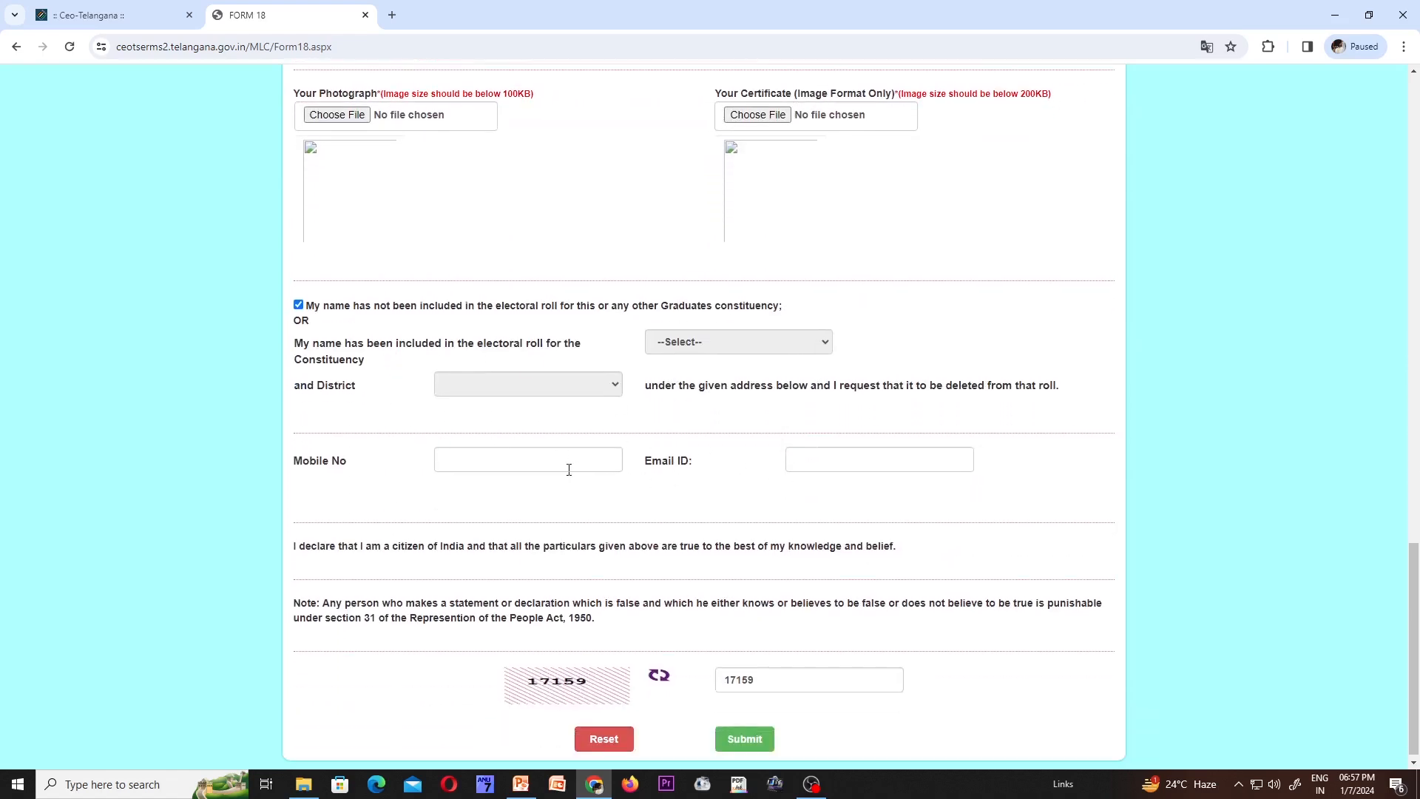
scroll(804, 616, "down", 1)
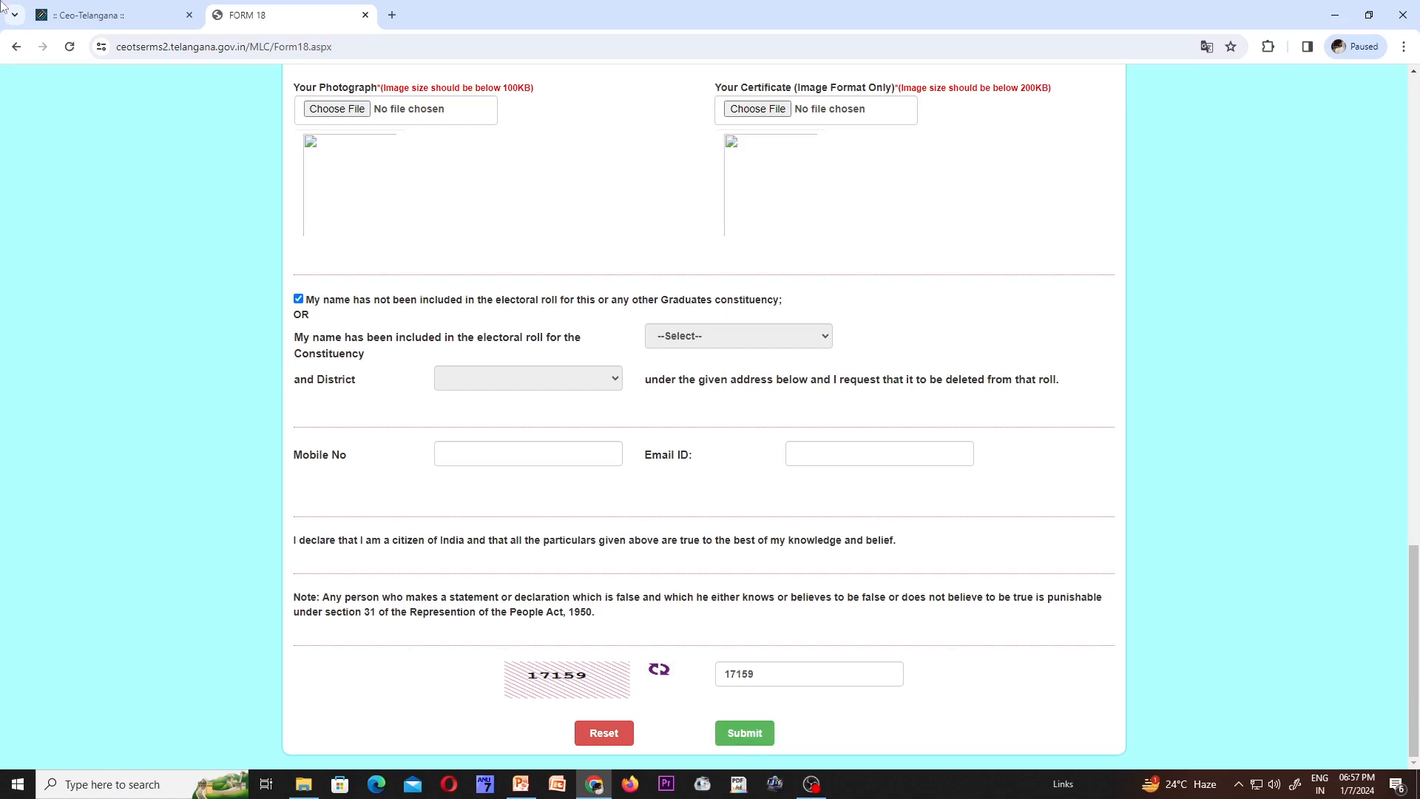
- From the Ceo-Telangana tab, open Track your Status under E-Registration > Council Constituency
left_click(111, 14)
mouse_move(505, 206)
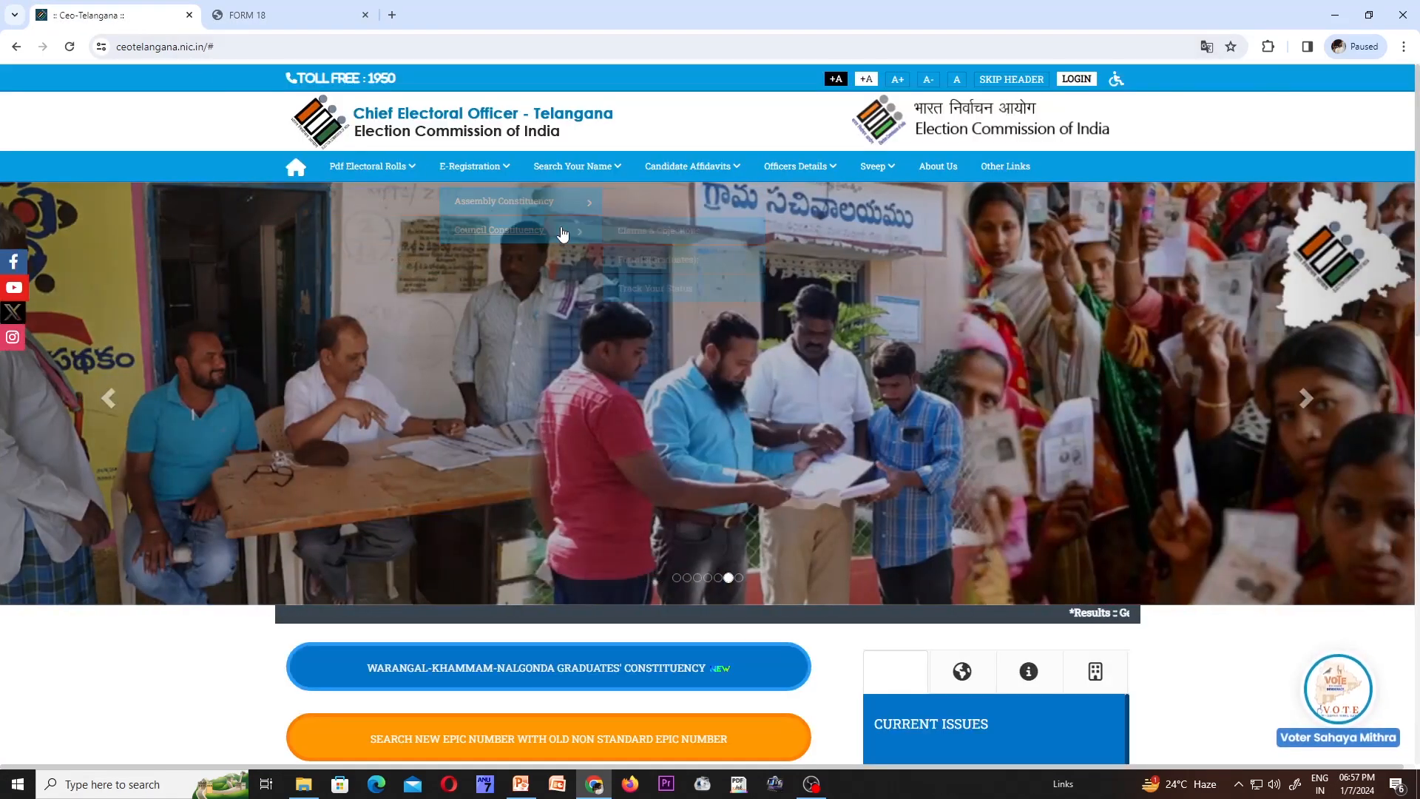
left_click(642, 294)
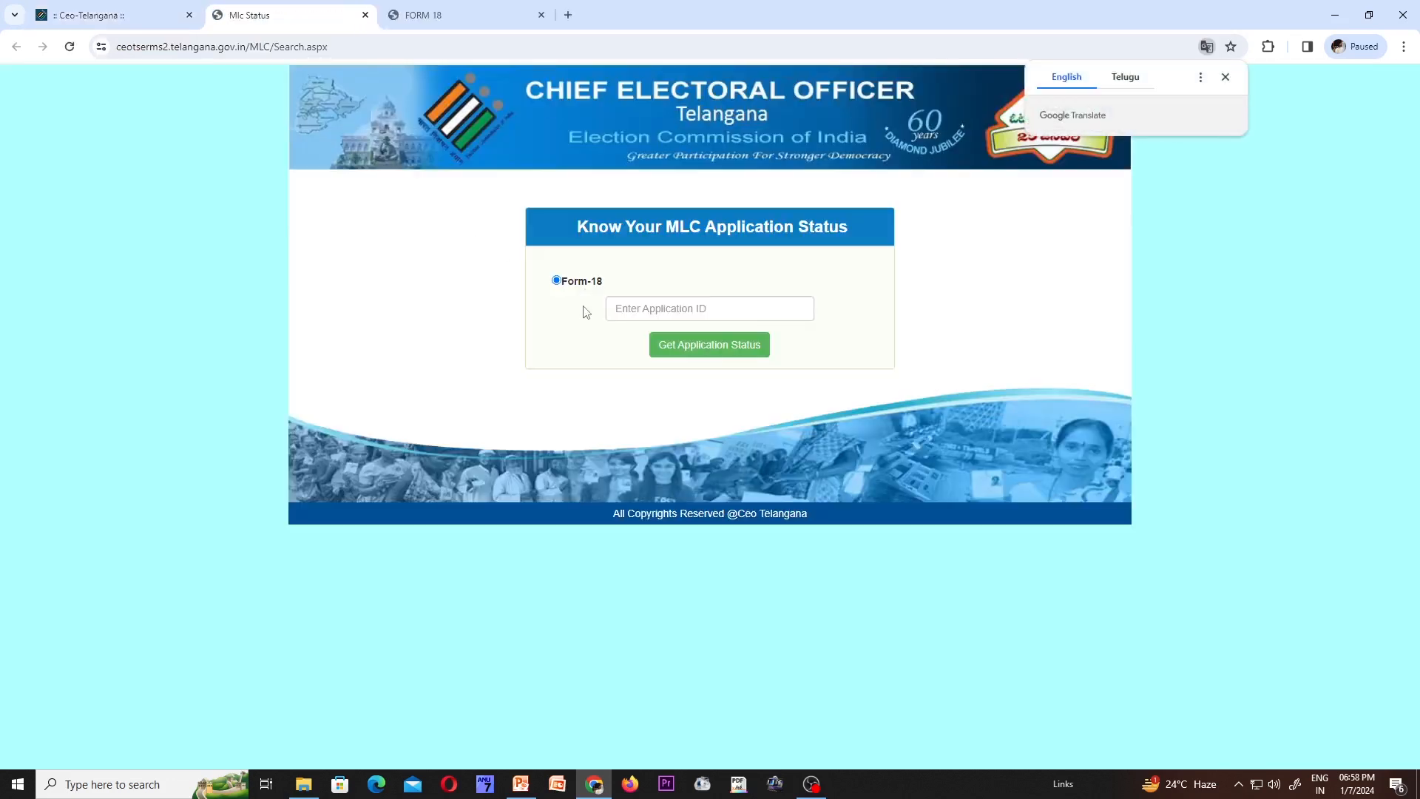
- Dismiss the translation popup and return to the Ceo-Telangana home tab
left_click(634, 315)
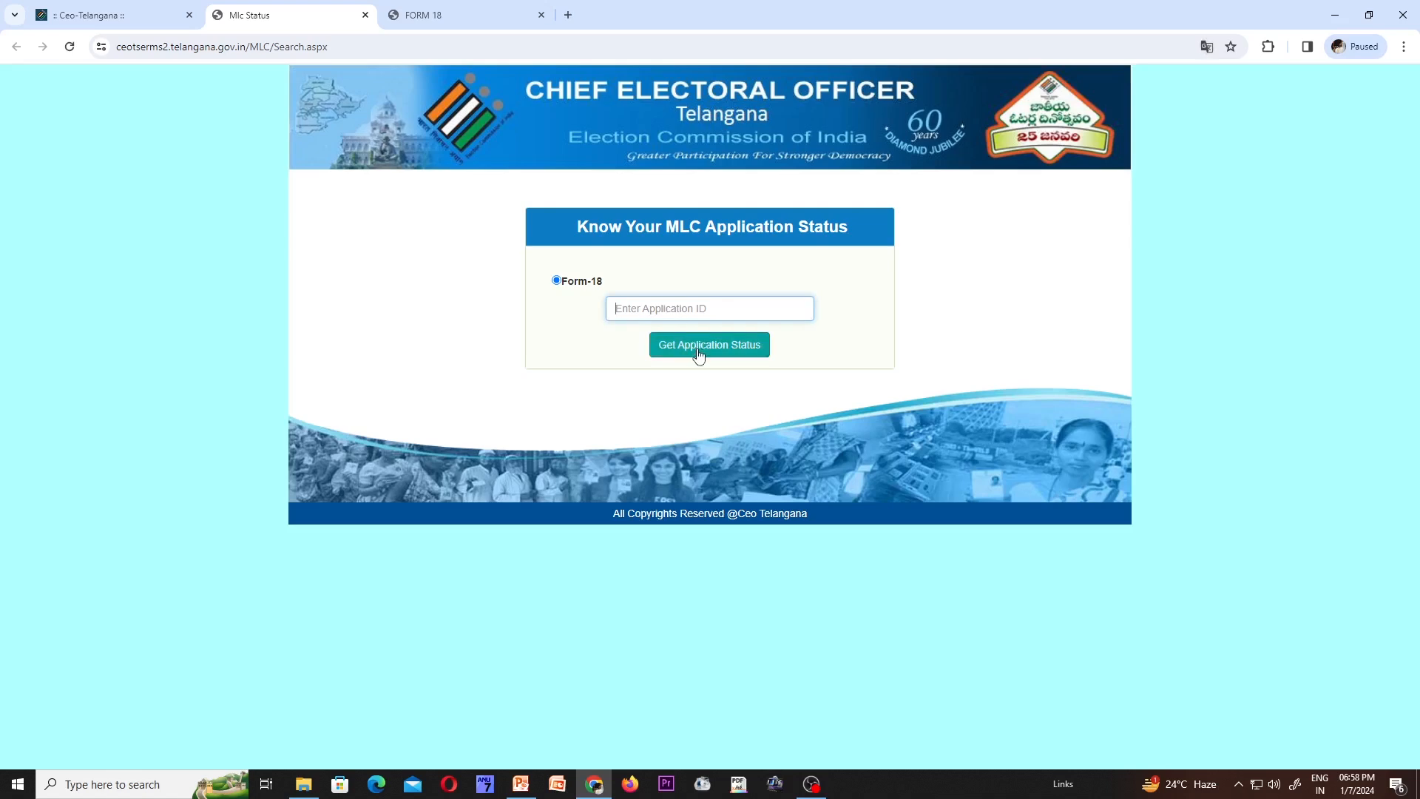
left_click(135, 15)
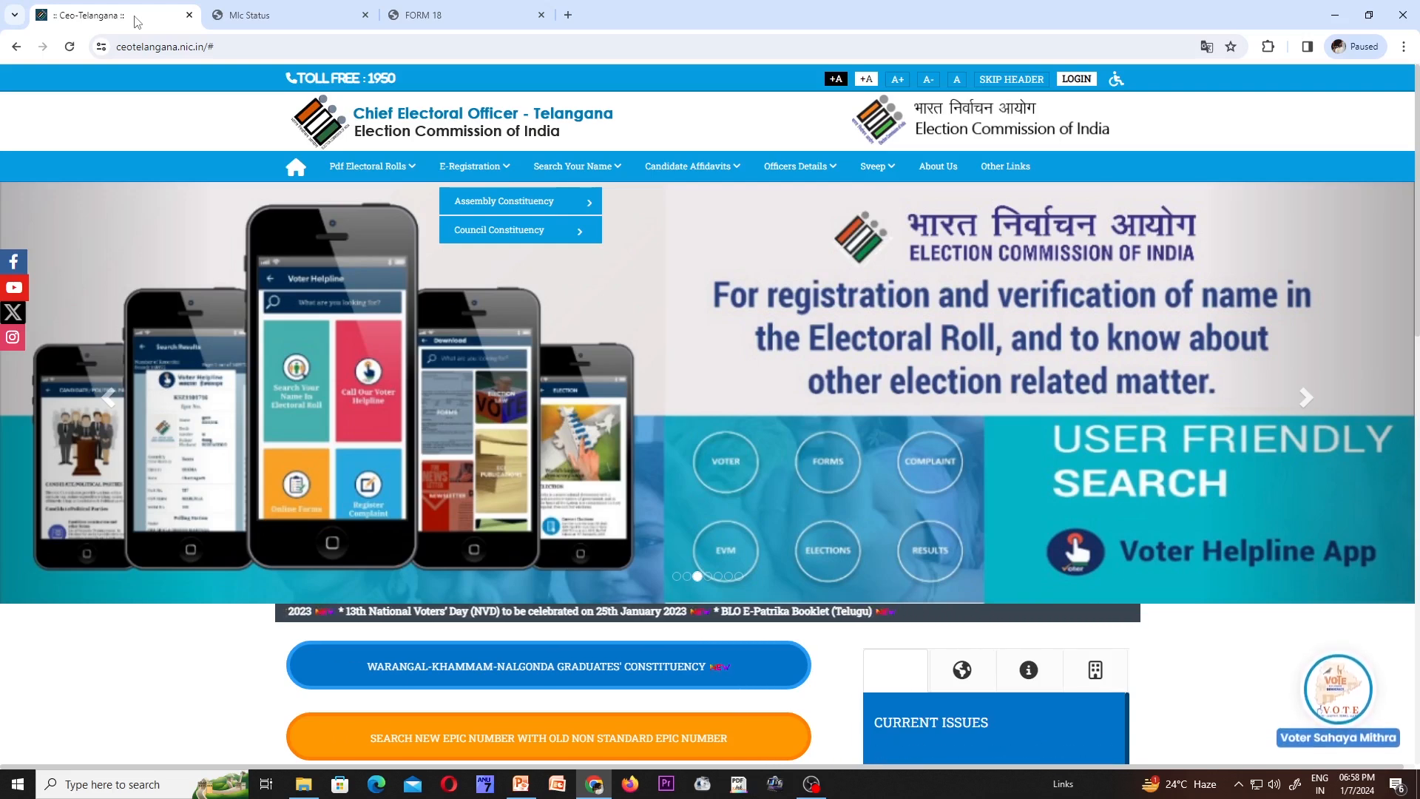
- Switch back to the FORM 18 tab and scroll to the top of the claim
left_click(453, 13)
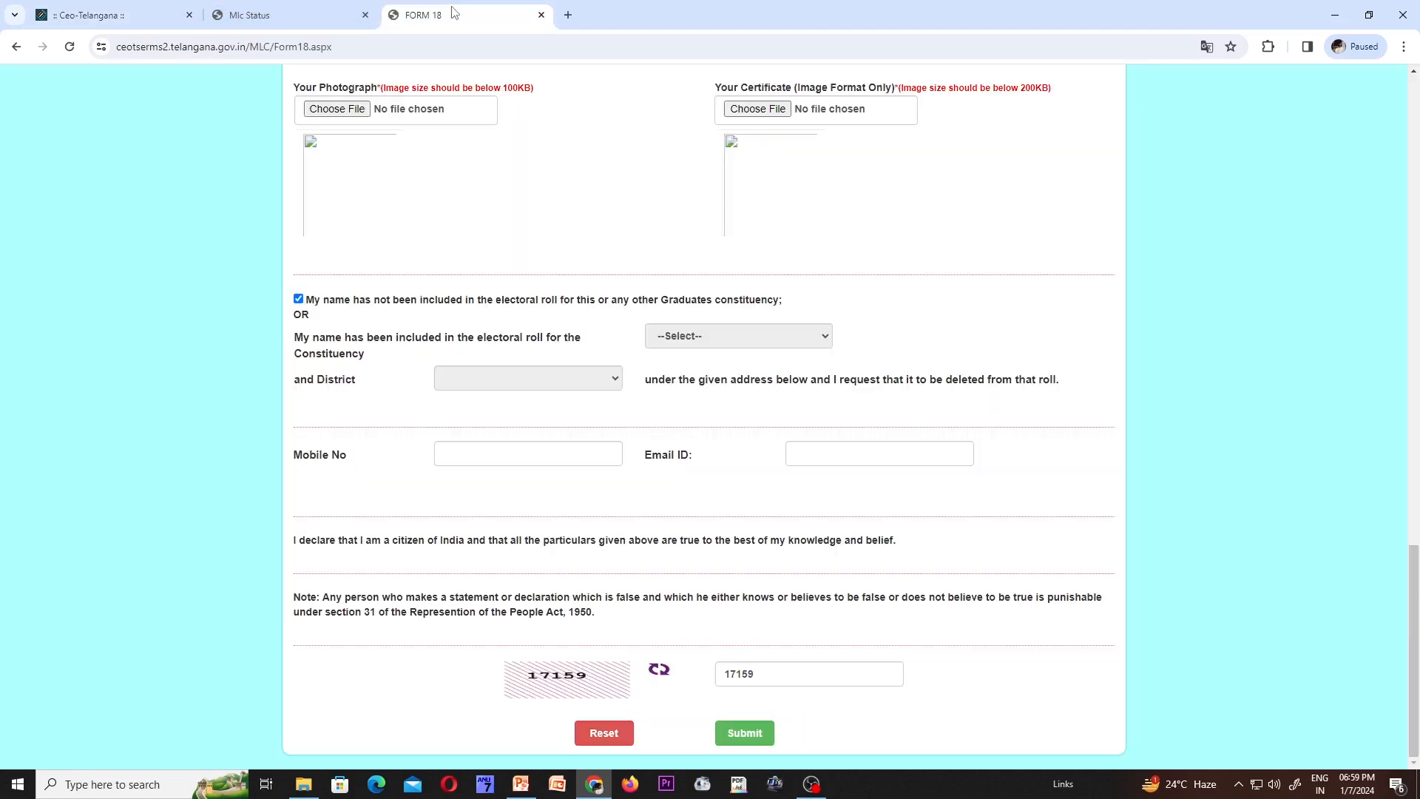
scroll(412, 201, "up", 20)
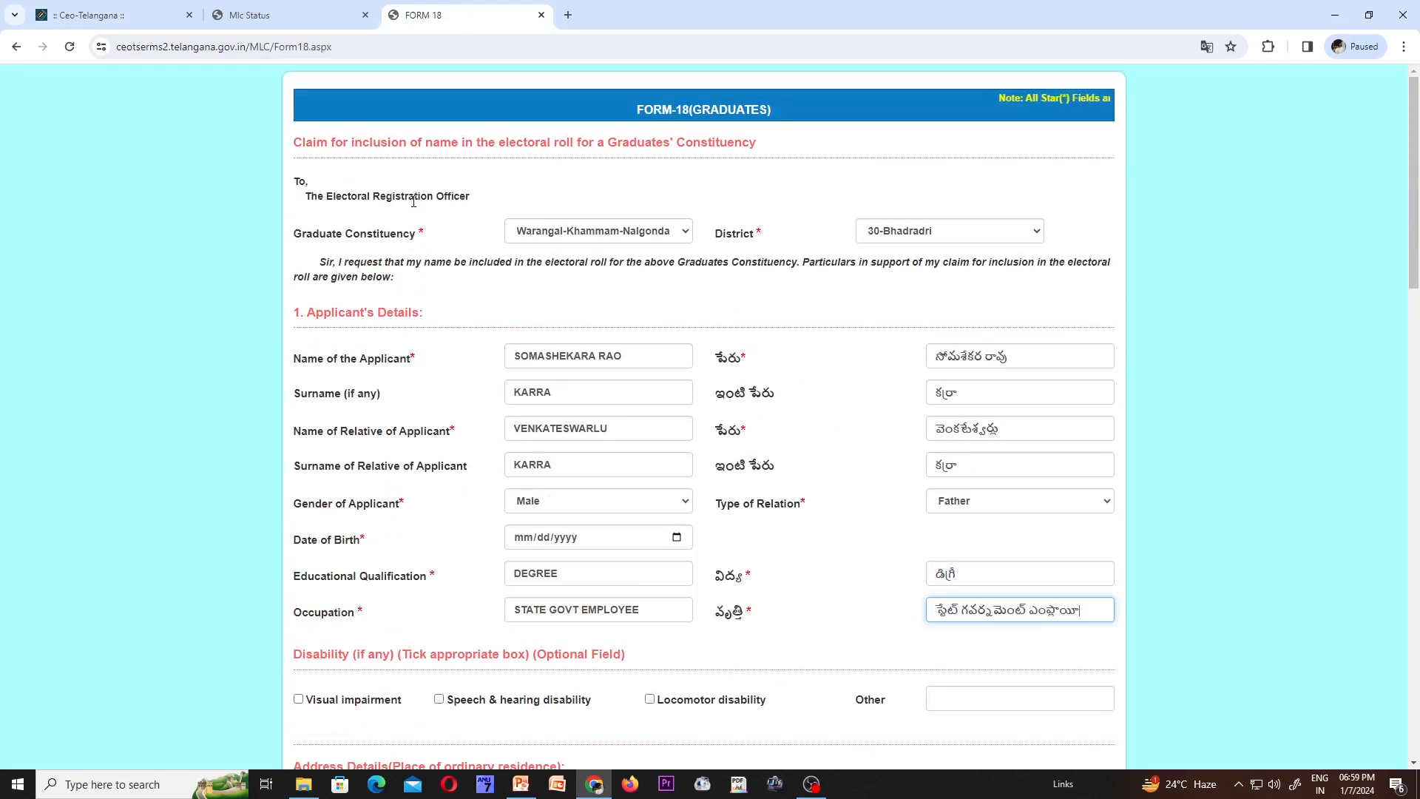